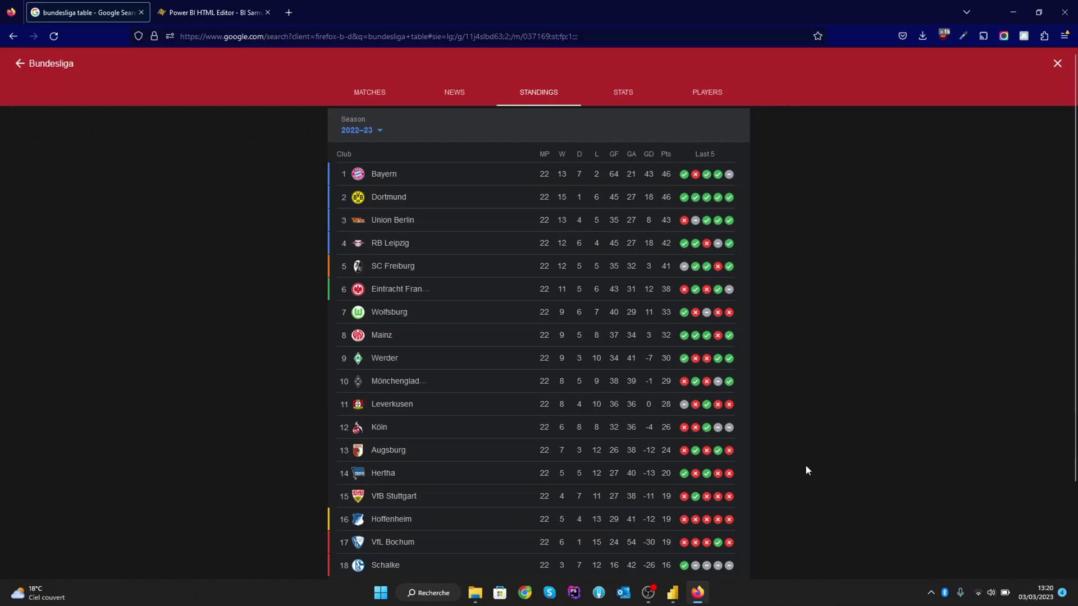
After reviewing the Google 2022–23 Bundesliga standings, switch to the Power BI report.
click(672, 593)
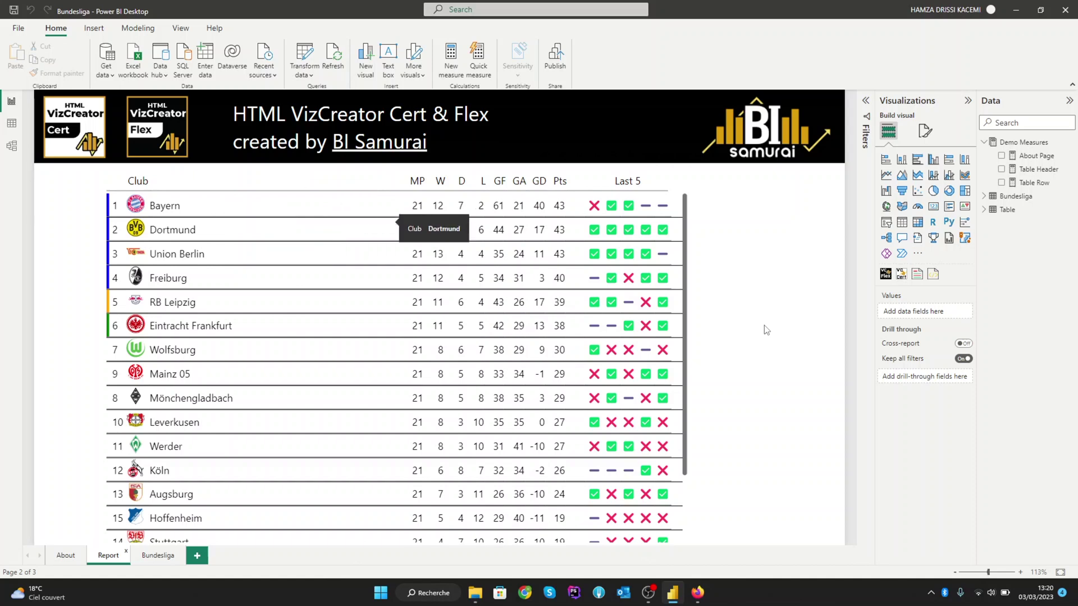
Add an HTML VizCreator Cert visual to the Bundesliga page and stretch it across most of the canvas.
click(158, 557)
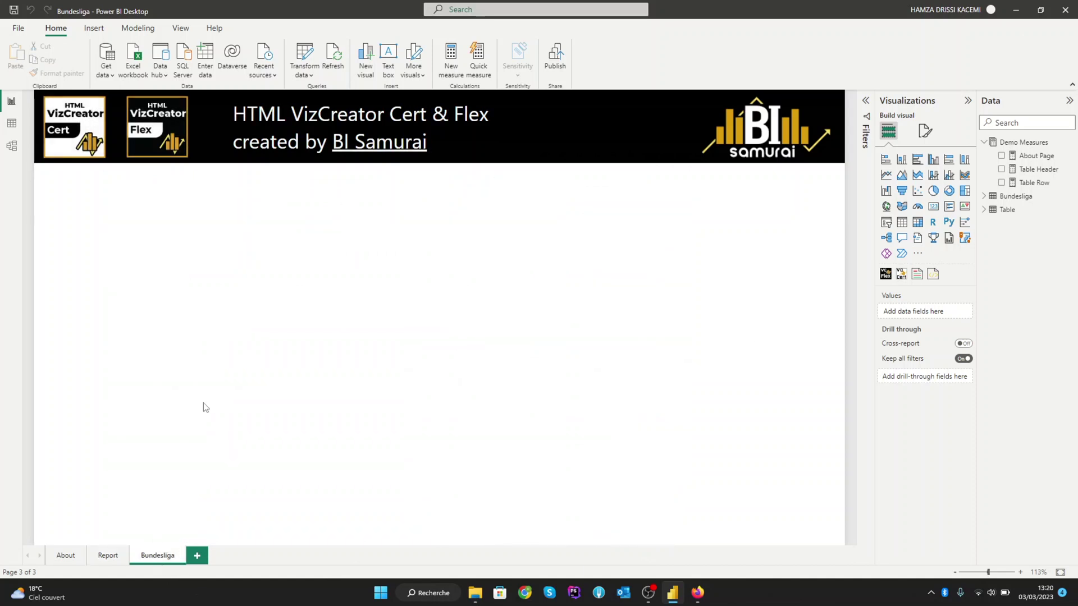
click(901, 275)
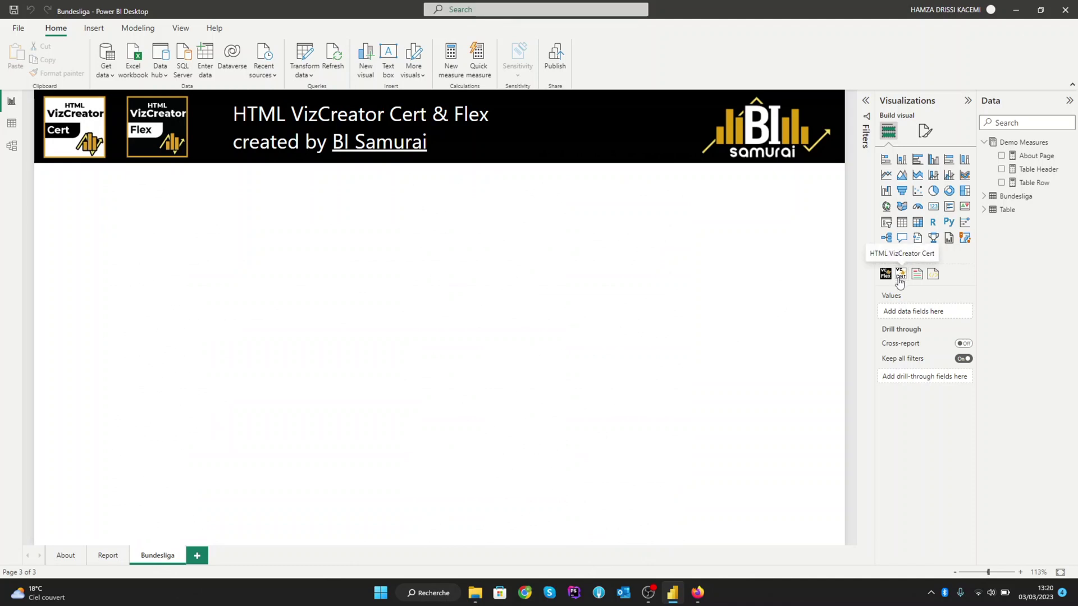
drag(195, 306, 844, 546)
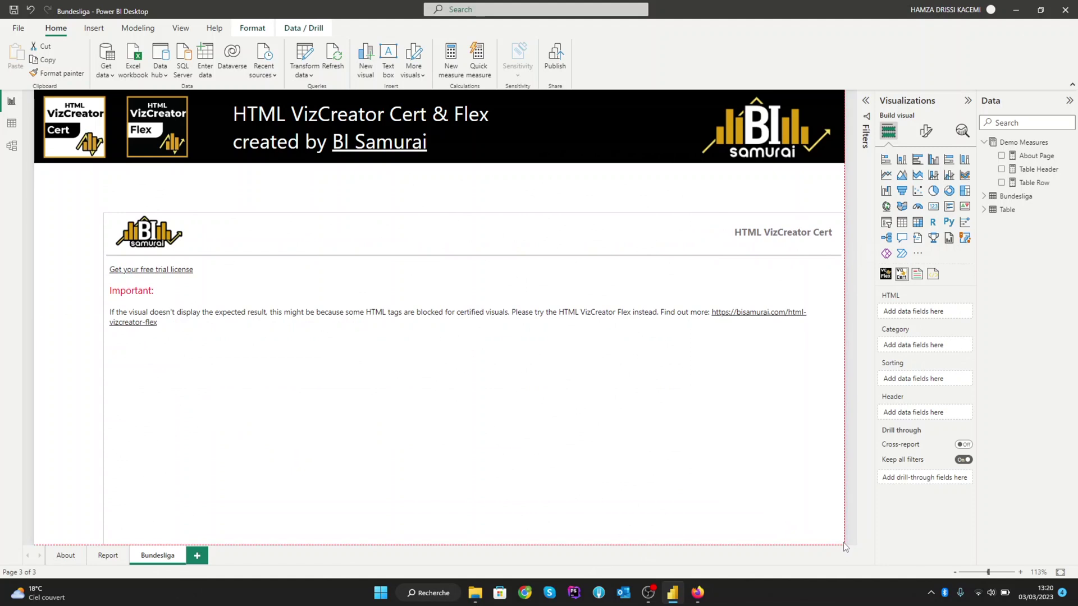
Inspect the Table rows in Data view, then return to the report and the browser.
click(12, 130)
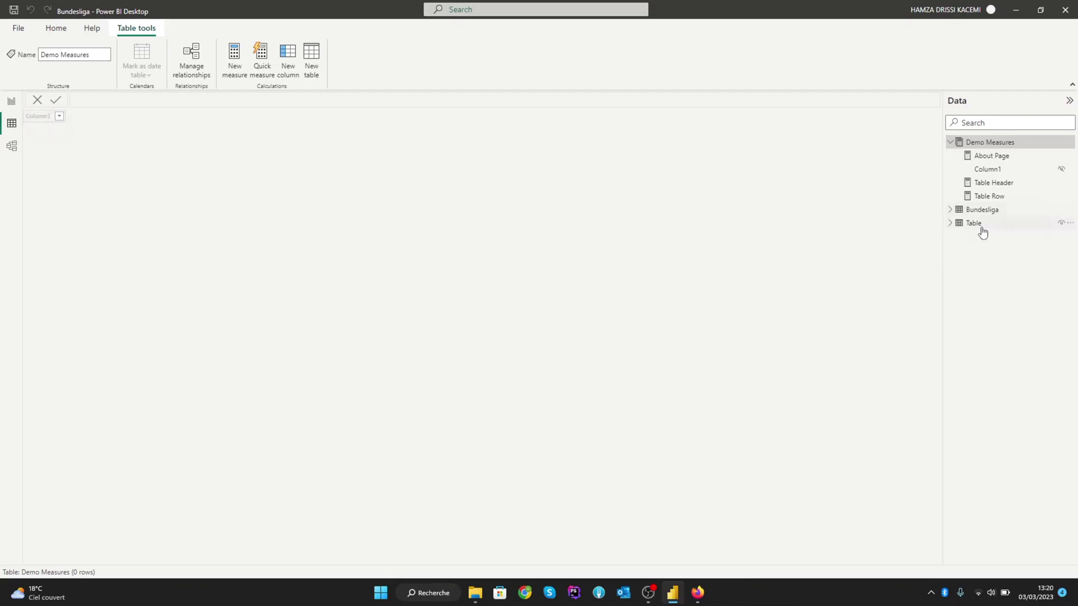
click(978, 229)
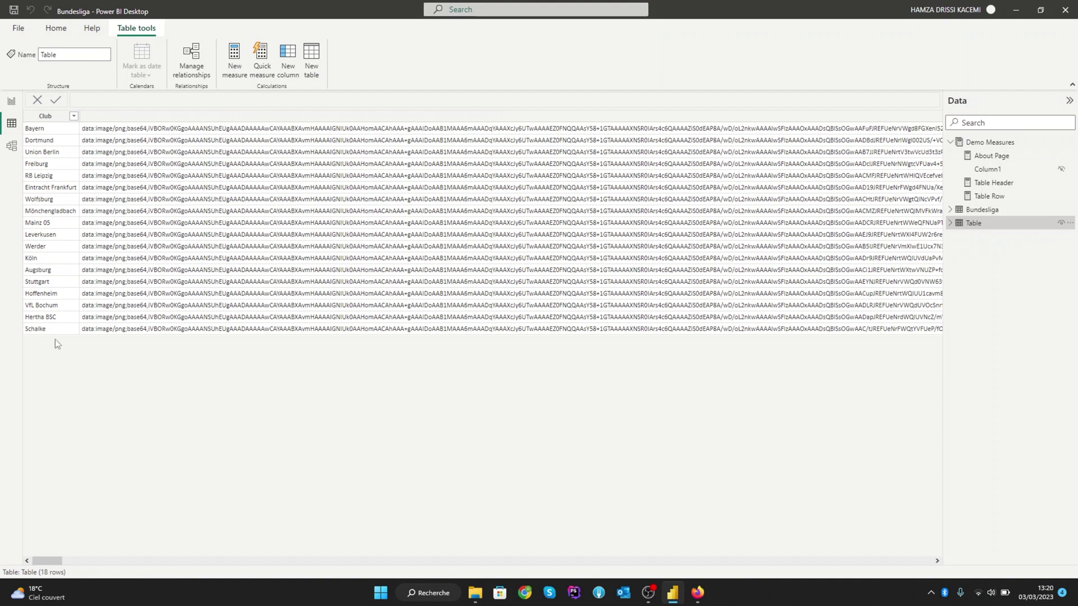
click(11, 102)
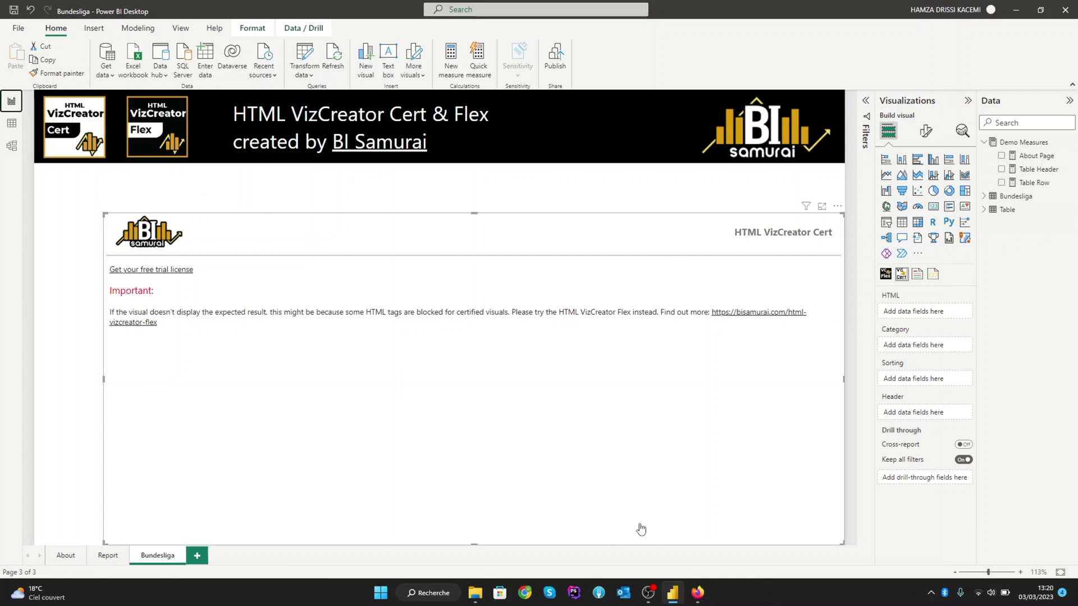
click(697, 593)
From the BI Samurai HTML Editor page, launch the Full Screen HTML Editor in a new tab.
click(194, 12)
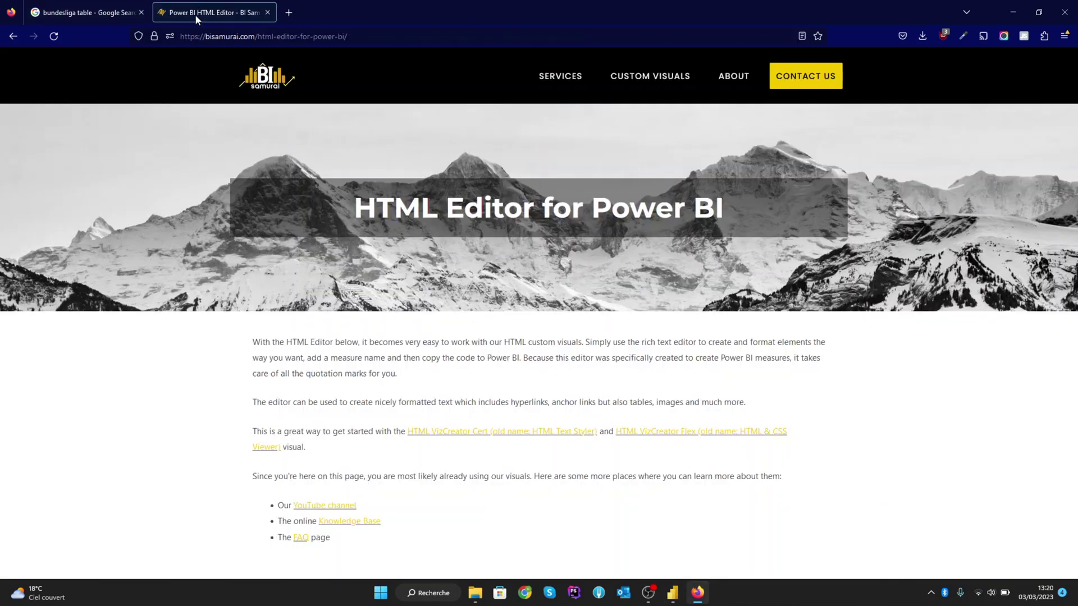
drag(350, 31, 171, 35)
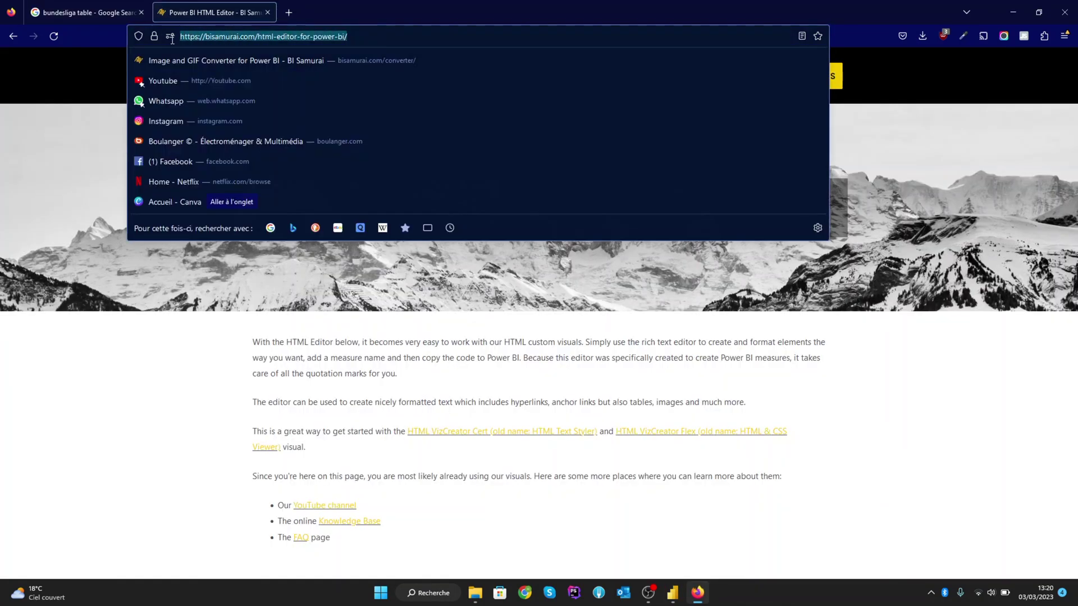
click(166, 315)
scroll(470, 335, down, 6)
scroll(433, 275, up, 1)
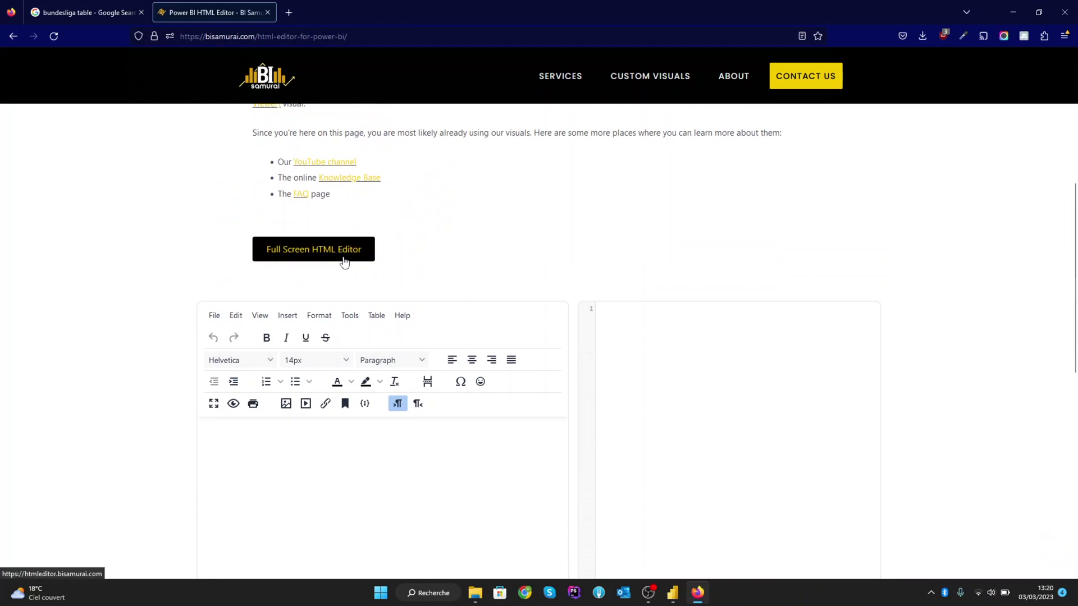
click(348, 260)
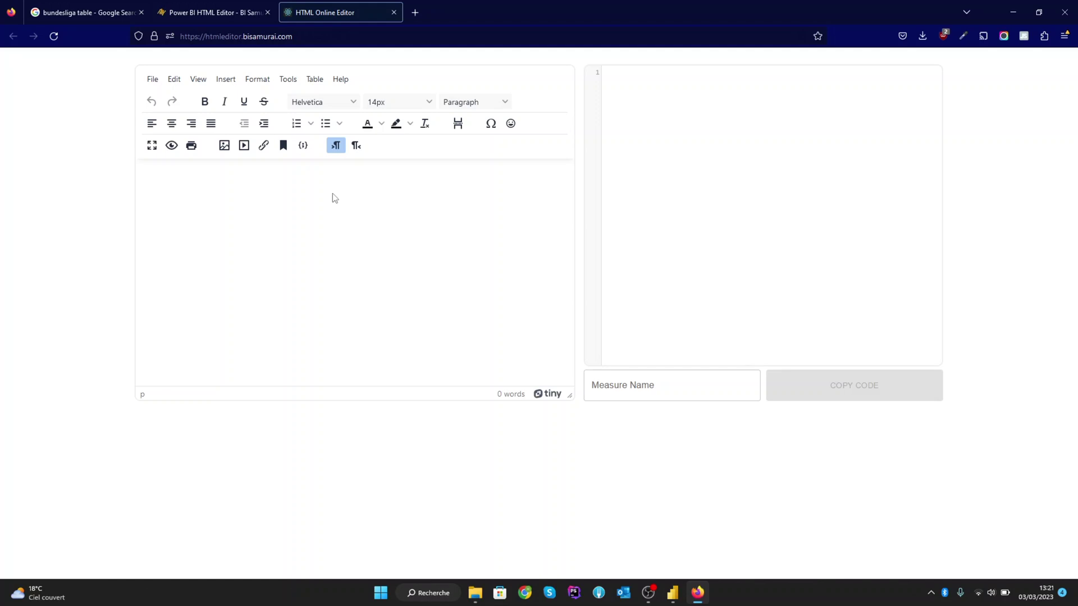
Insert a 5-column, one-row table in the HTML editor, then return to Power BI.
click(316, 84)
mouse_move(346, 98)
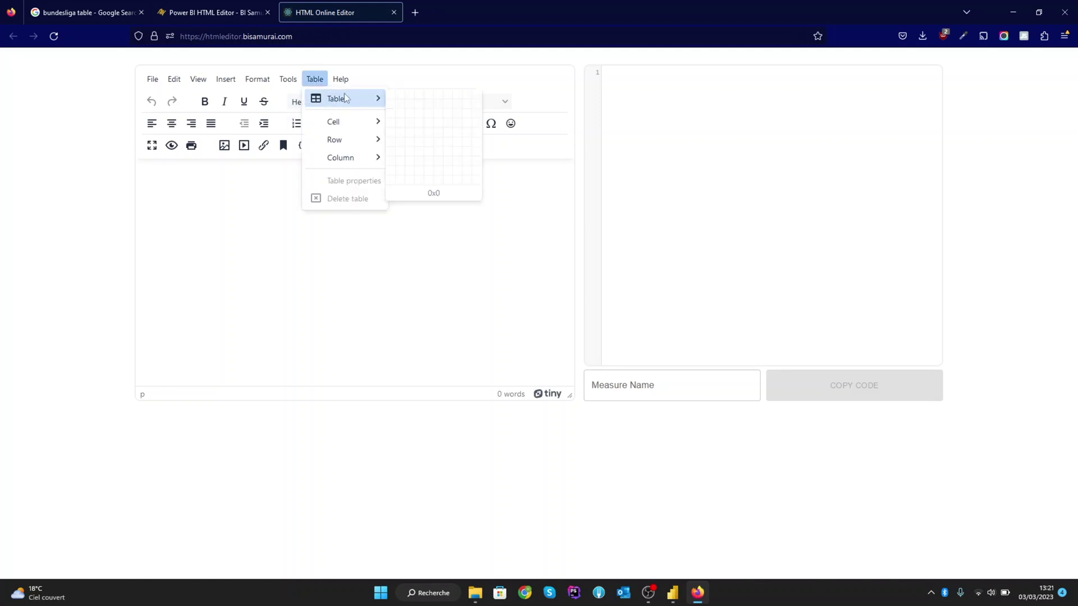
click(431, 99)
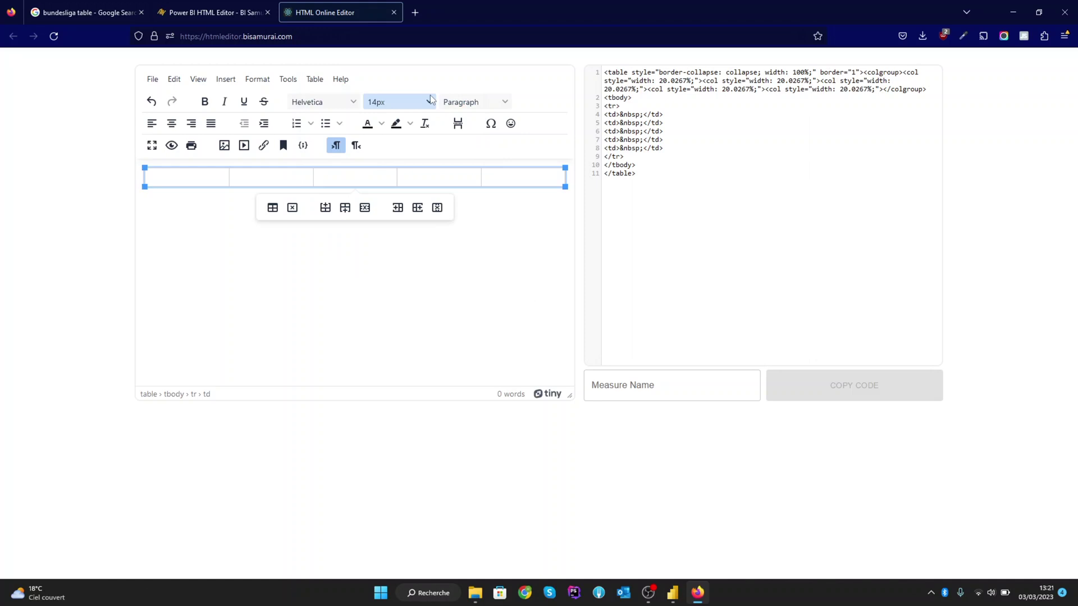
click(673, 593)
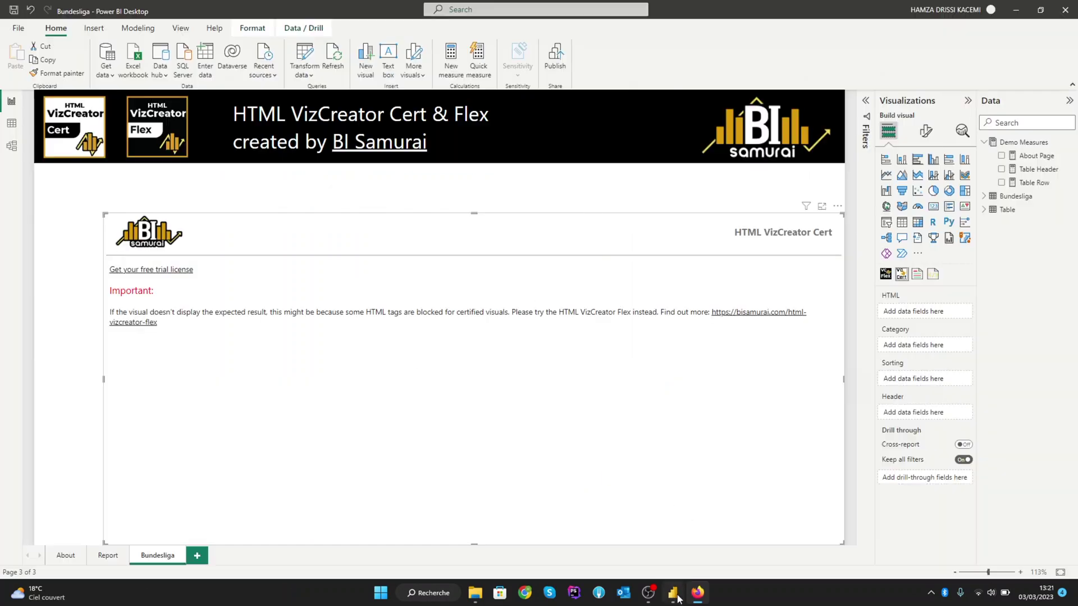
View the finished sample table on the Report page, then go back to the HTML editor.
click(111, 558)
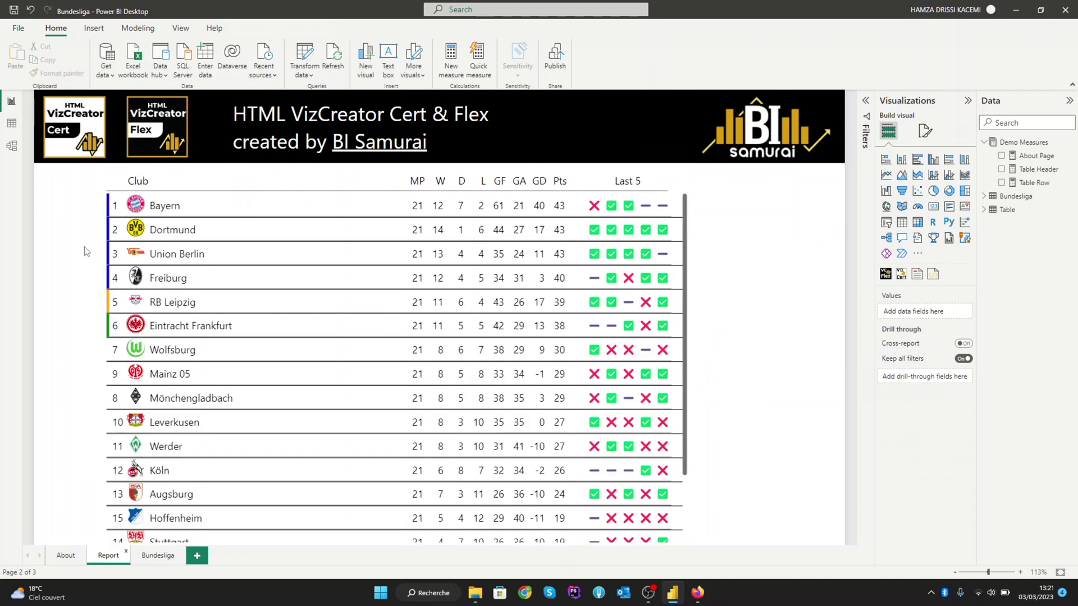
mouse_move(116, 211)
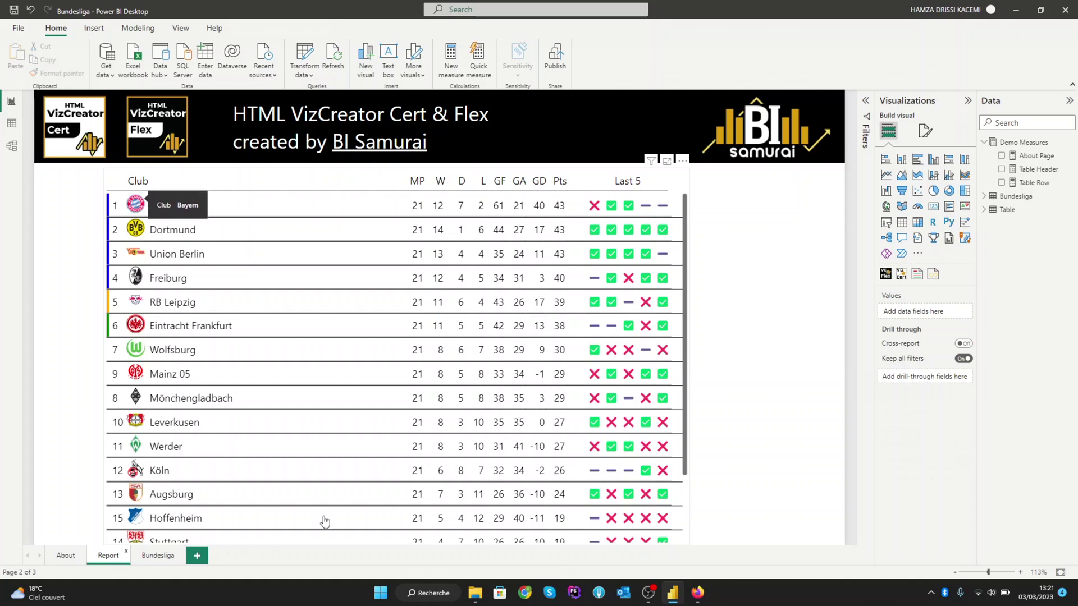
click(158, 555)
click(697, 592)
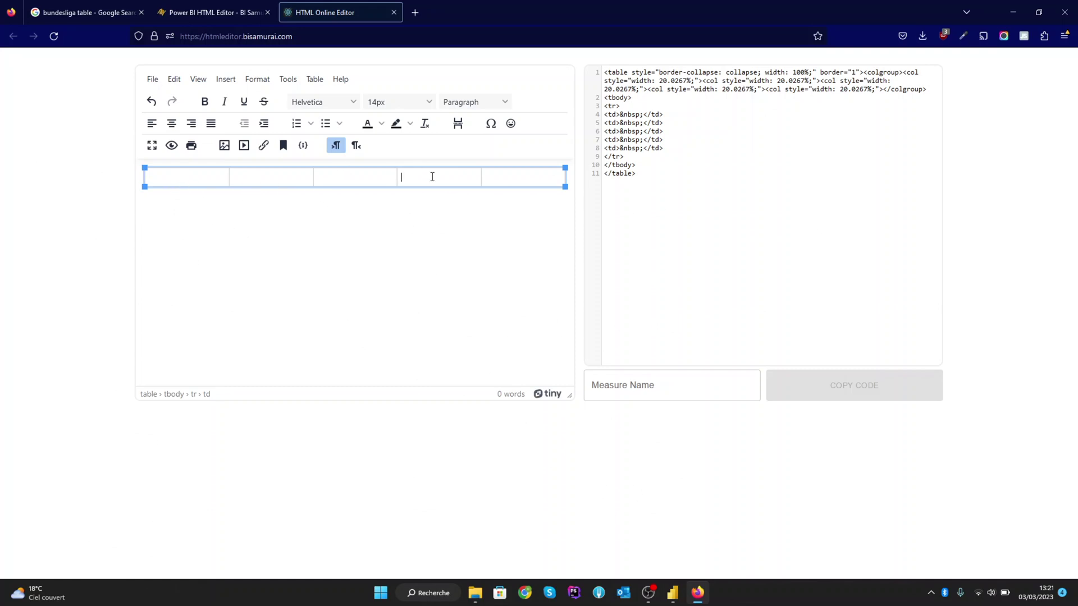
Type the headers Club and MP into the table's last two cells.
text(Club)
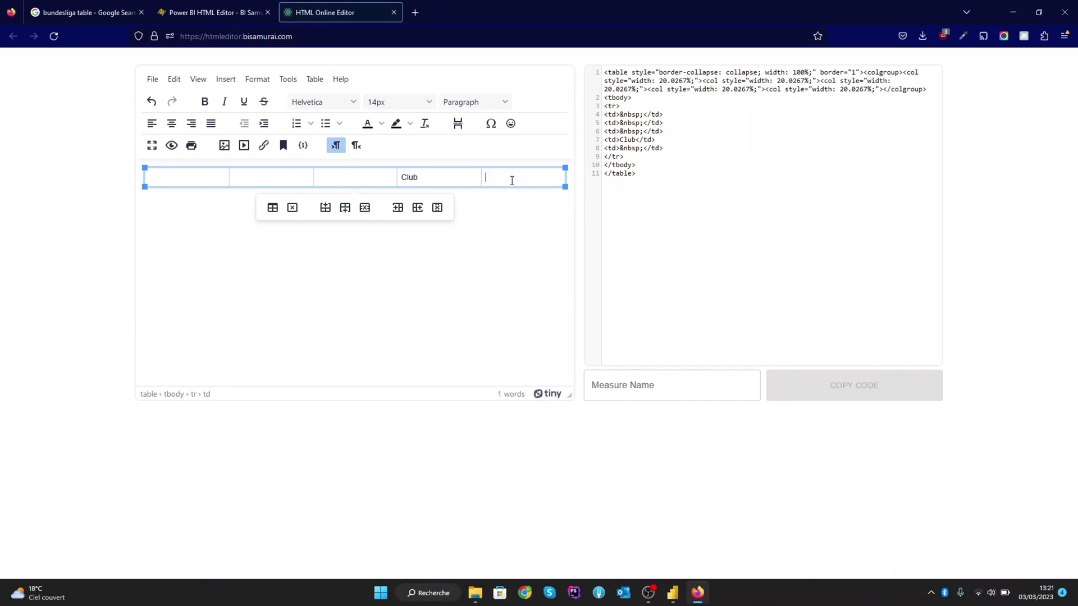
text(MP)
click(512, 209)
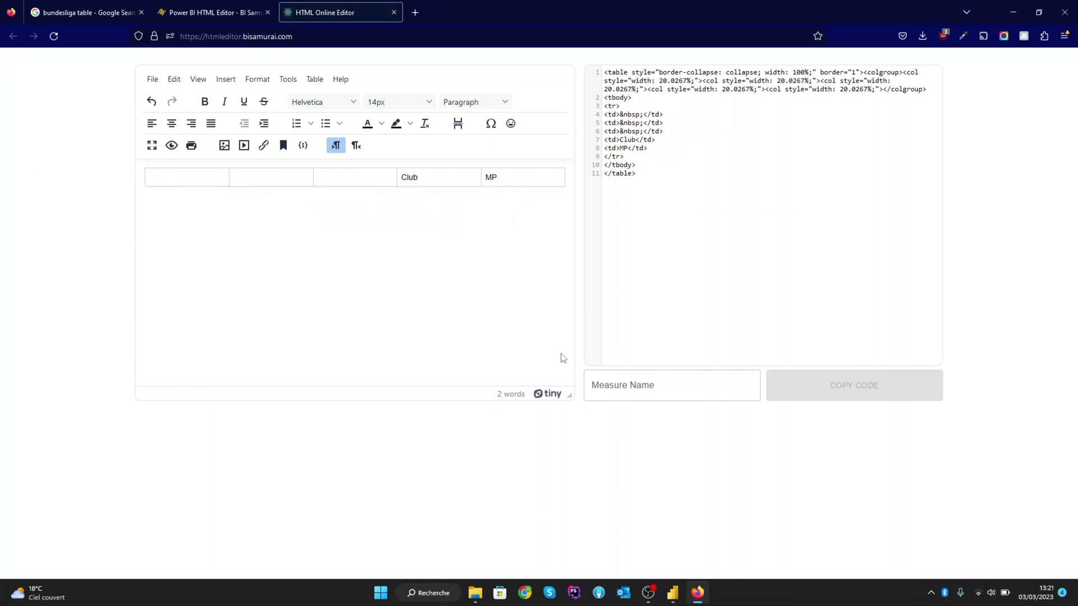
Name the measure Head and copy its generated code into Power BI.
click(653, 383)
text(Head)
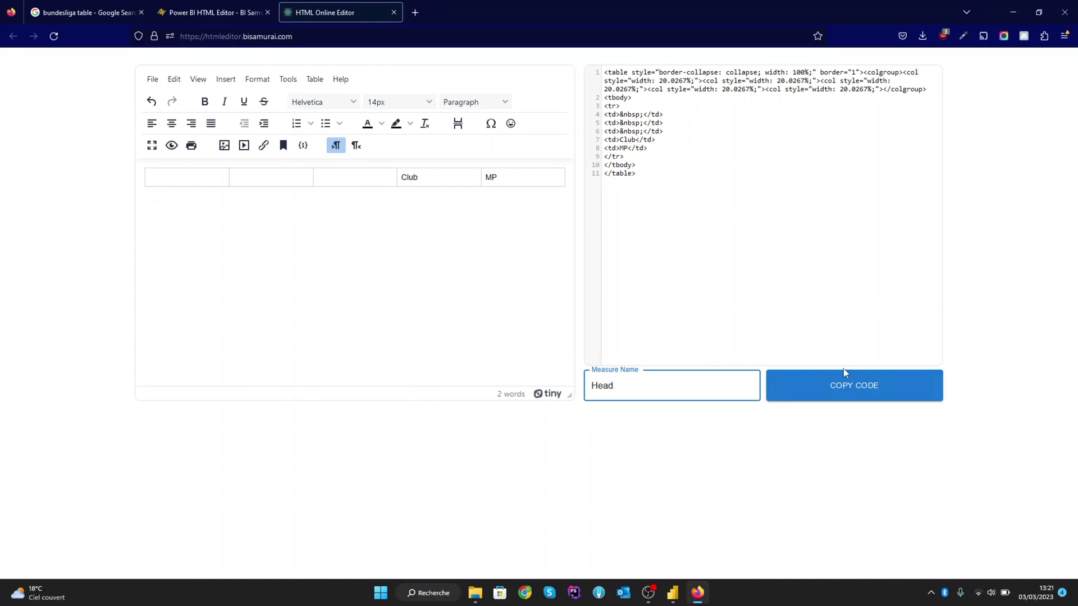
click(852, 388)
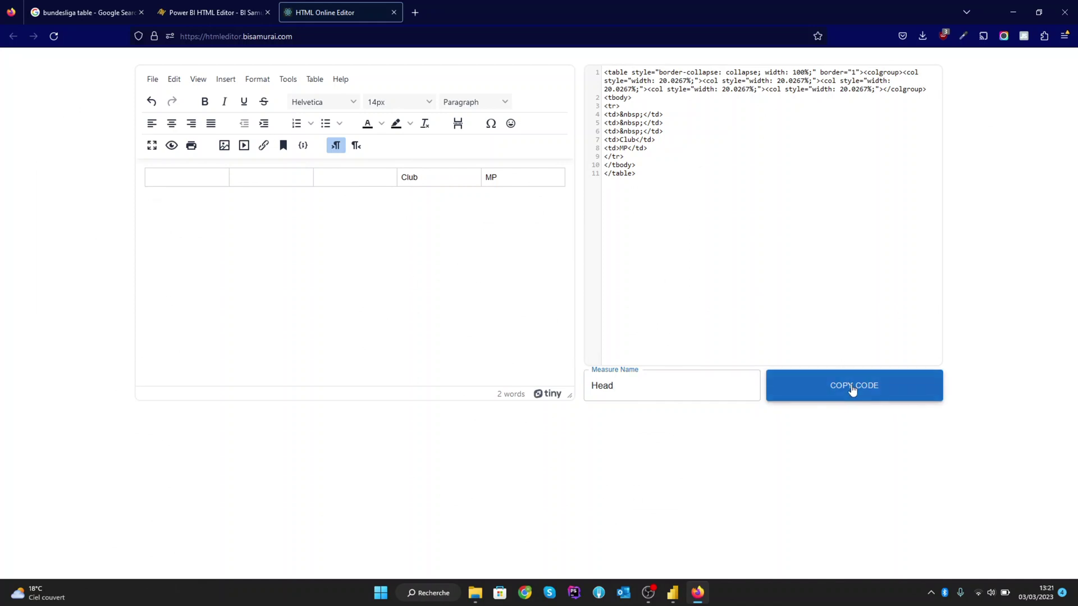
click(677, 597)
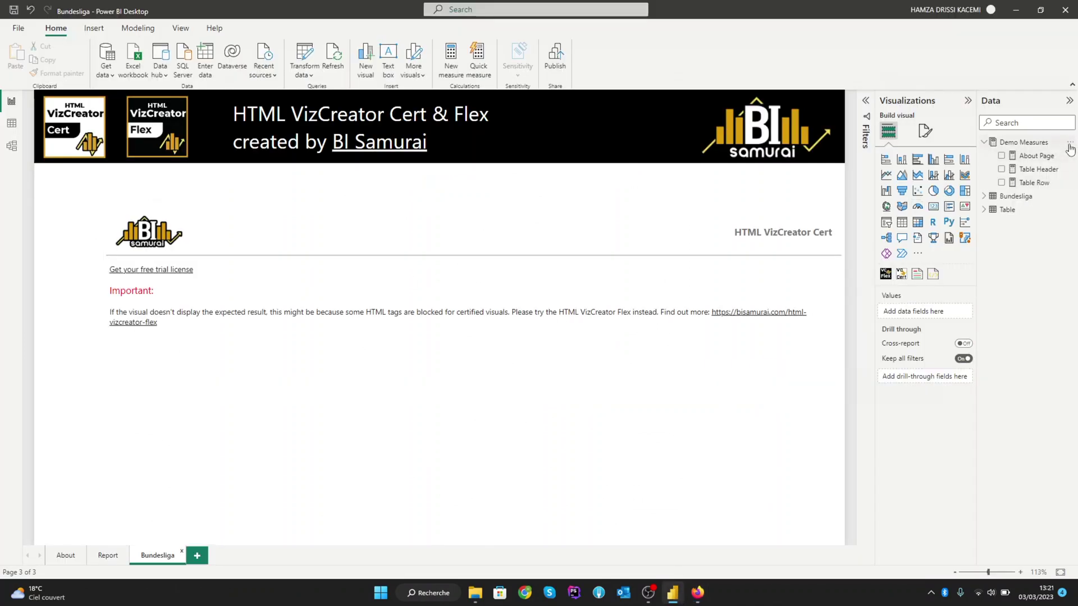
Create a new measure in Demo Measures and paste the copied HTML code.
click(1069, 144)
key(Escape)
click(243, 148)
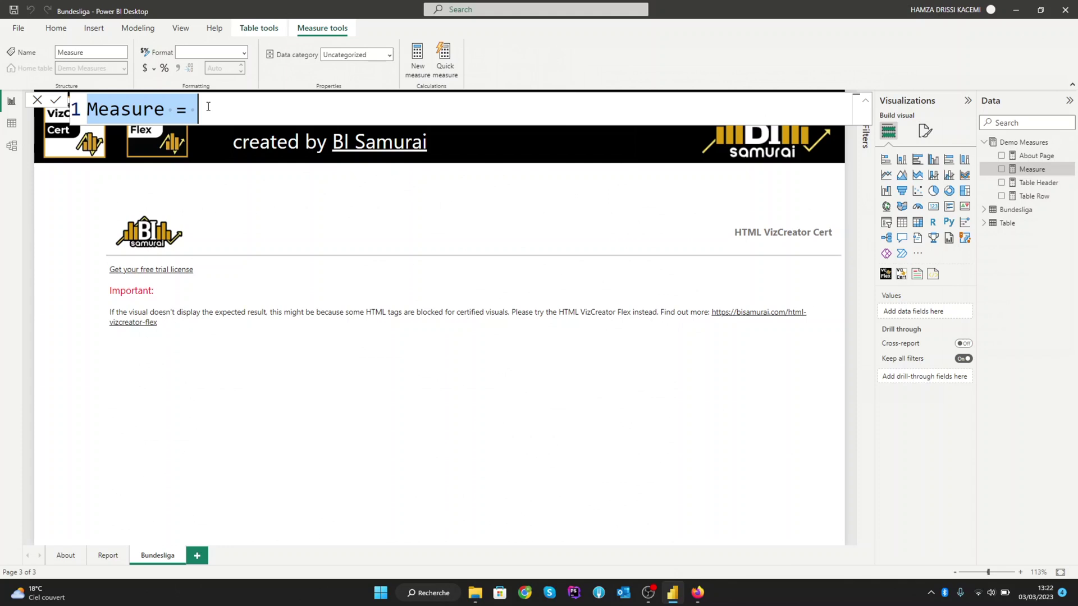
key(ctrl+v)
scroll(338, 317, up, 2)
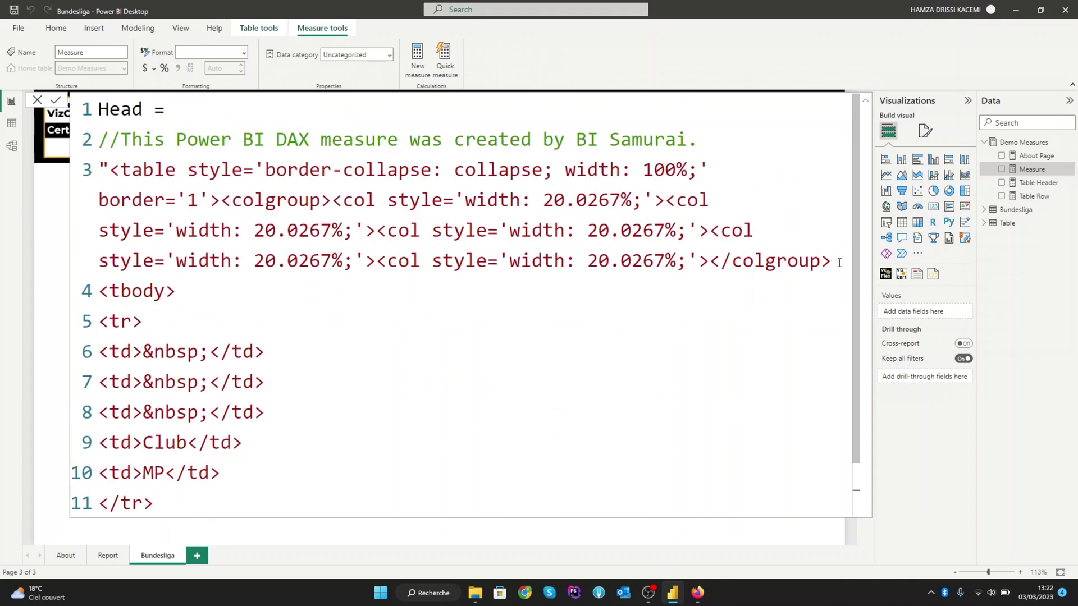
Remove the colgroup block, border='1' and width: 100%, then commit the Head measure.
drag(831, 260, 226, 203)
key(BackSpace)
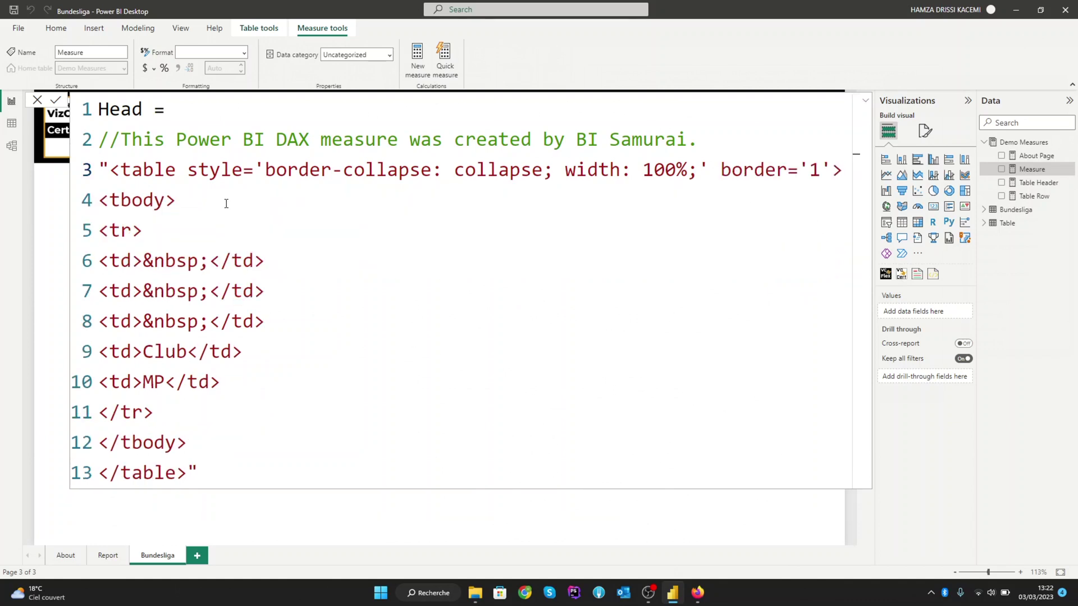
key(Left)
drag(830, 168, 699, 168)
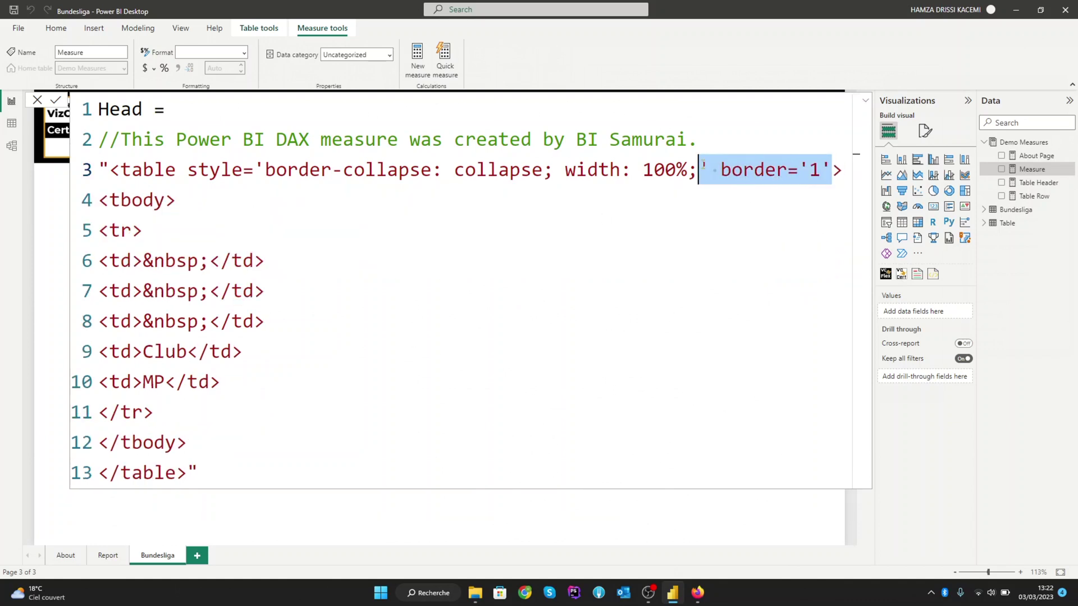
key(shift+Right)
key(shift+Right)
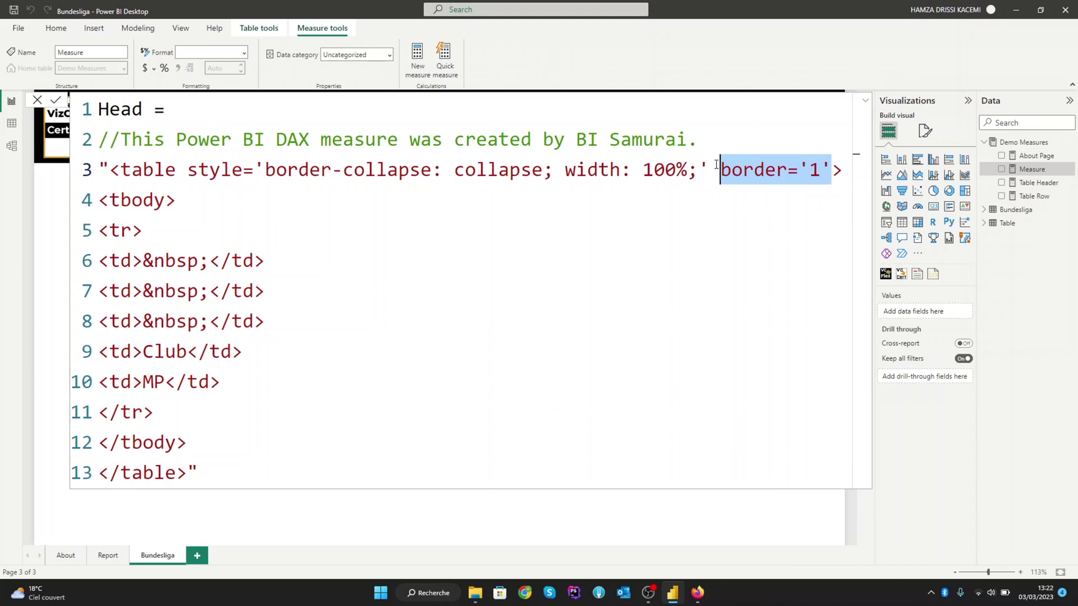
key(BackSpace)
drag(698, 169, 554, 168)
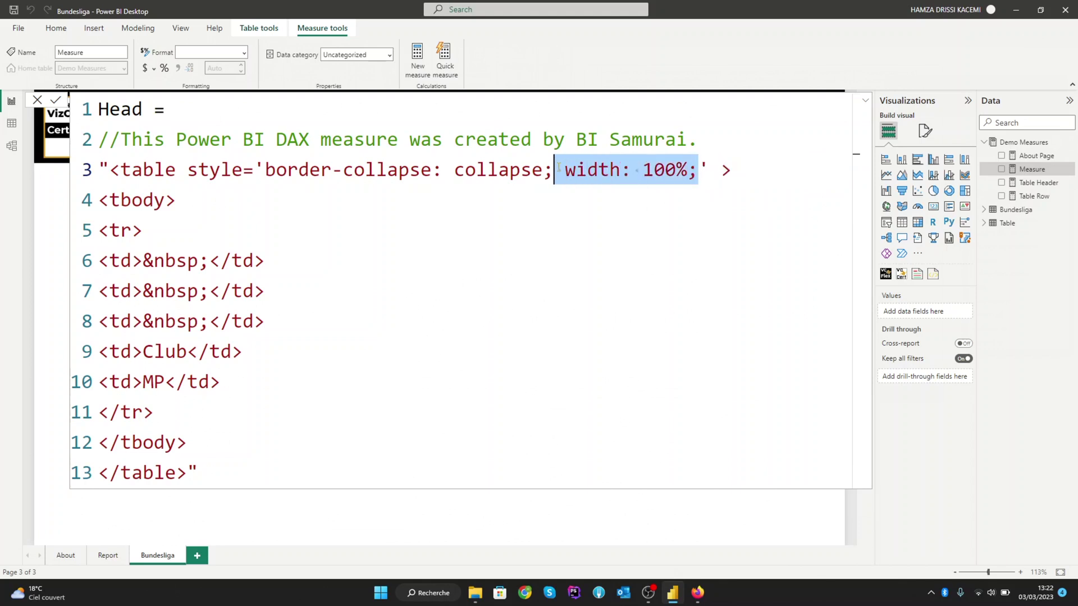
key(BackSpace)
click(576, 171)
key(BackSpace)
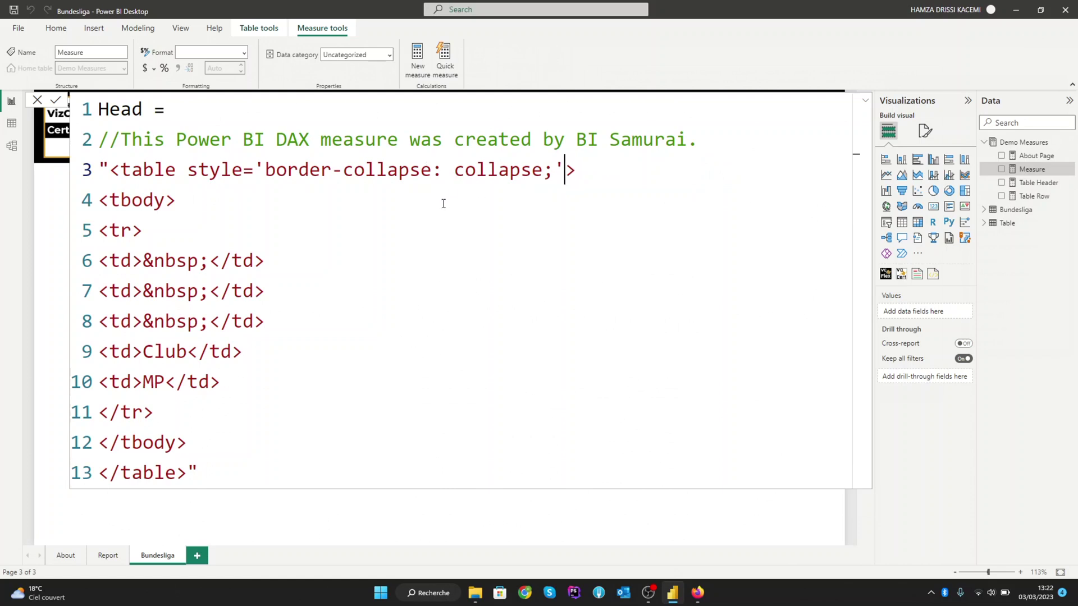
click(56, 102)
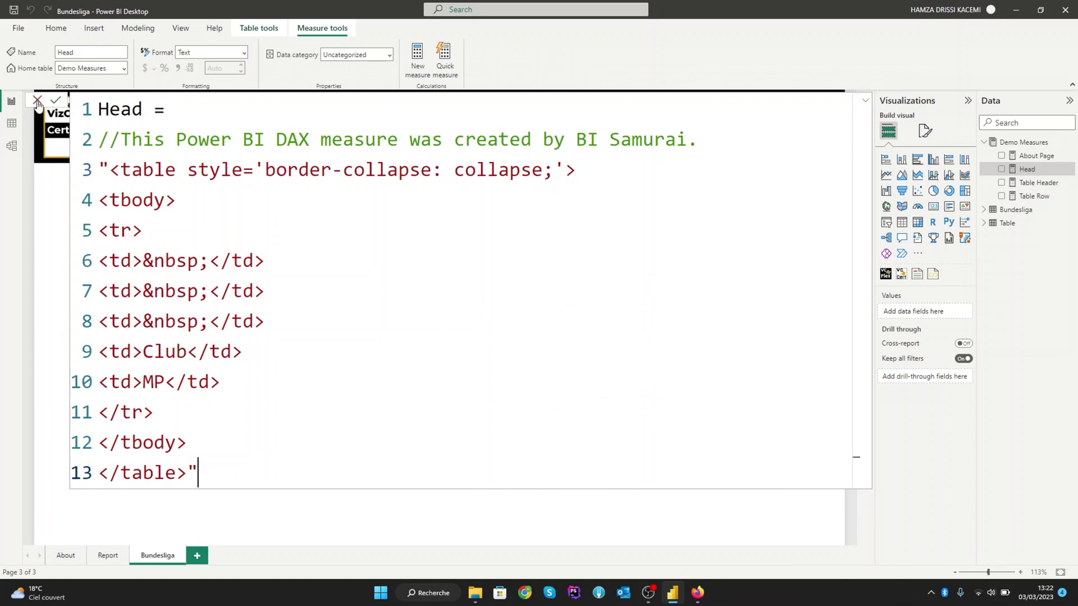
click(38, 102)
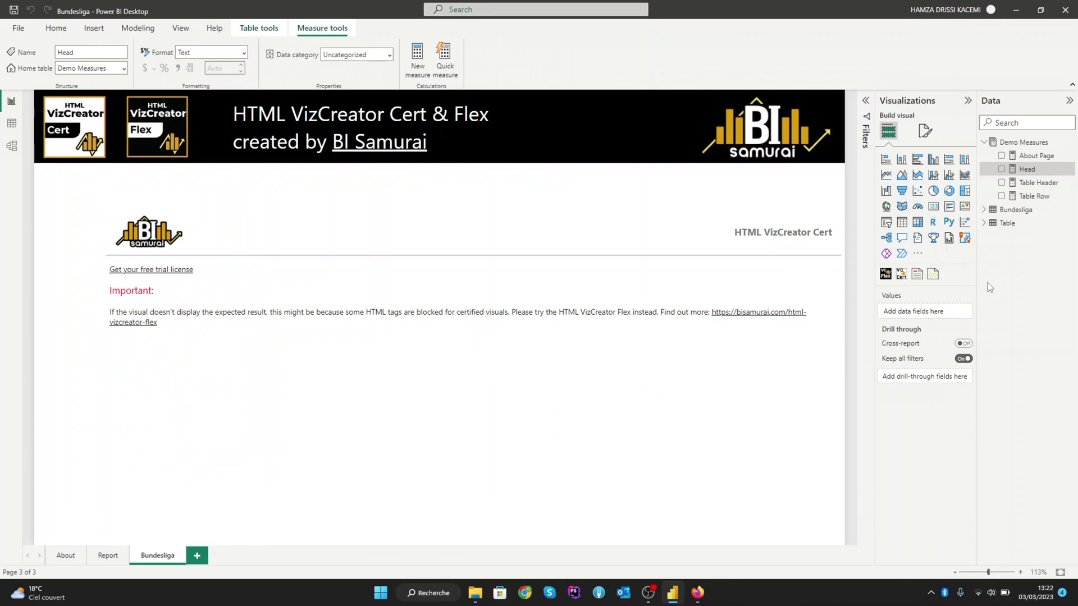
Use the Head measure as the HTML visual's header and review its format options.
click(782, 330)
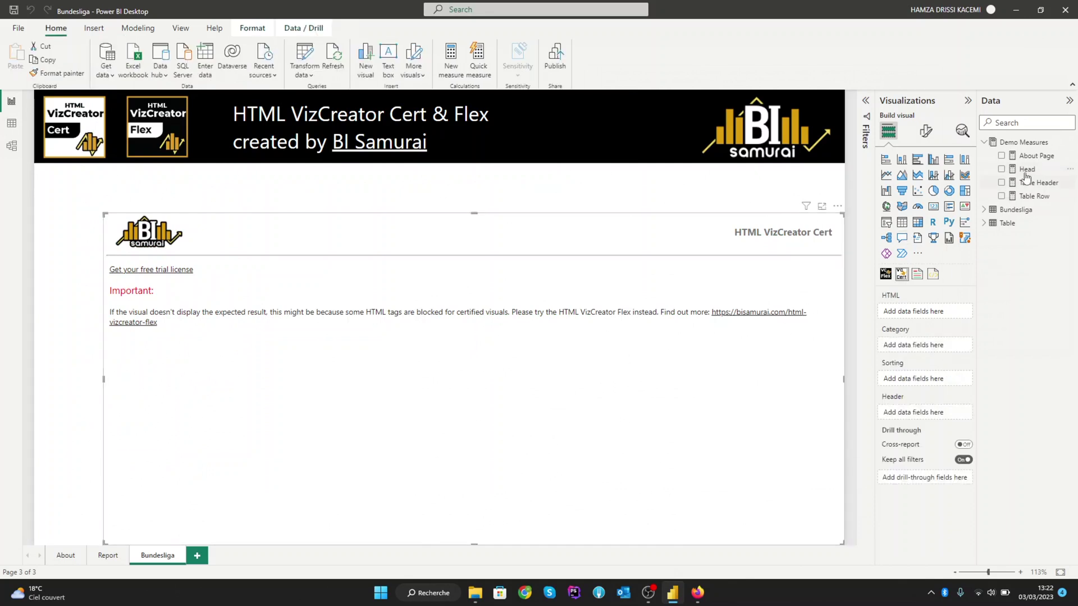
drag(1027, 168, 920, 413)
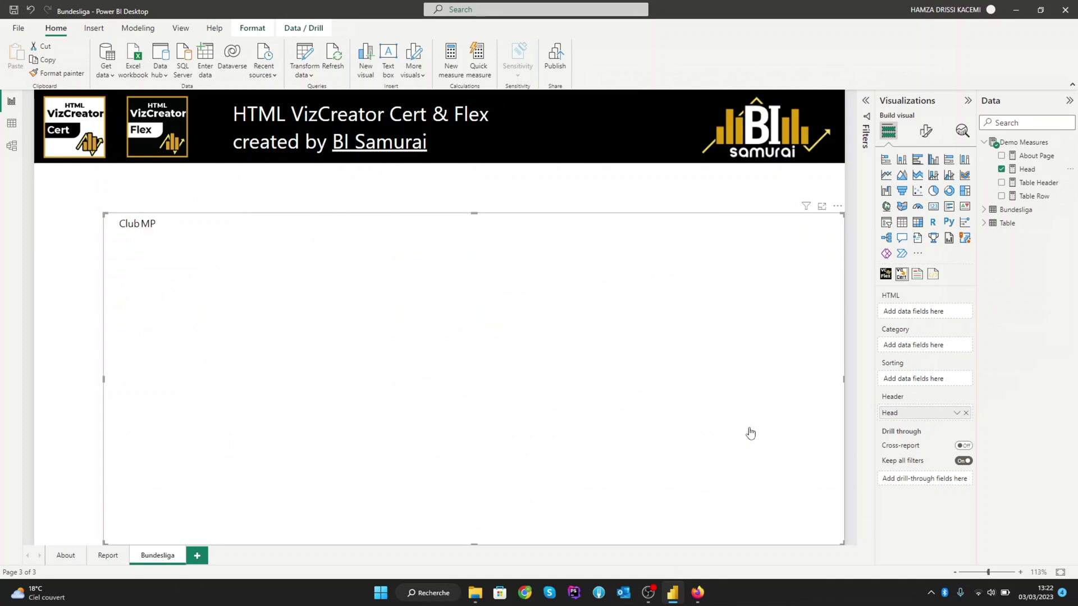
click(930, 135)
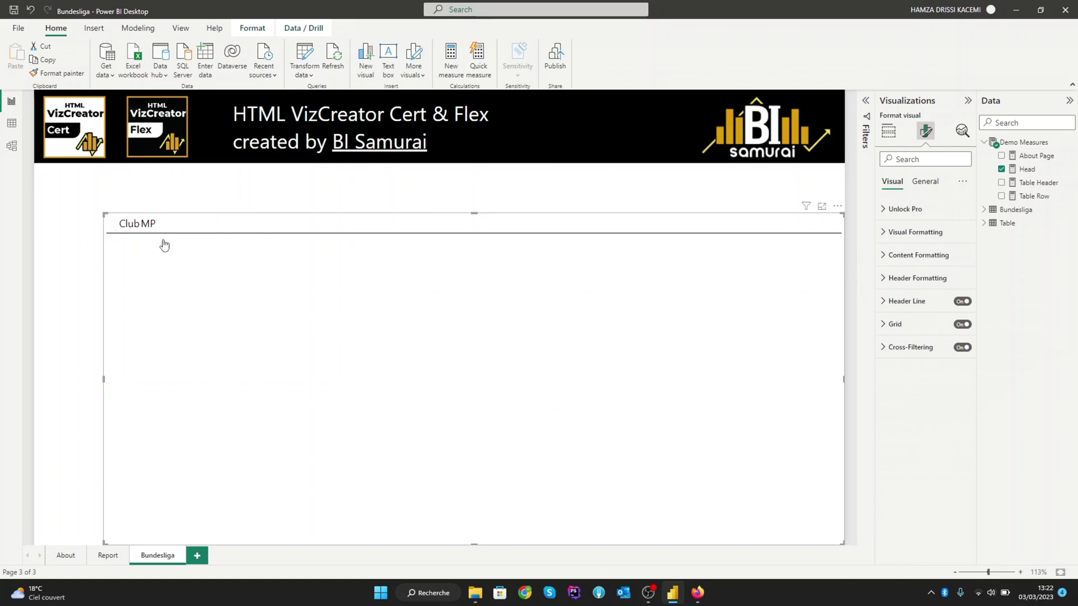
click(1027, 169)
Give the first header cell an inline style='width:2px;'.
click(142, 263)
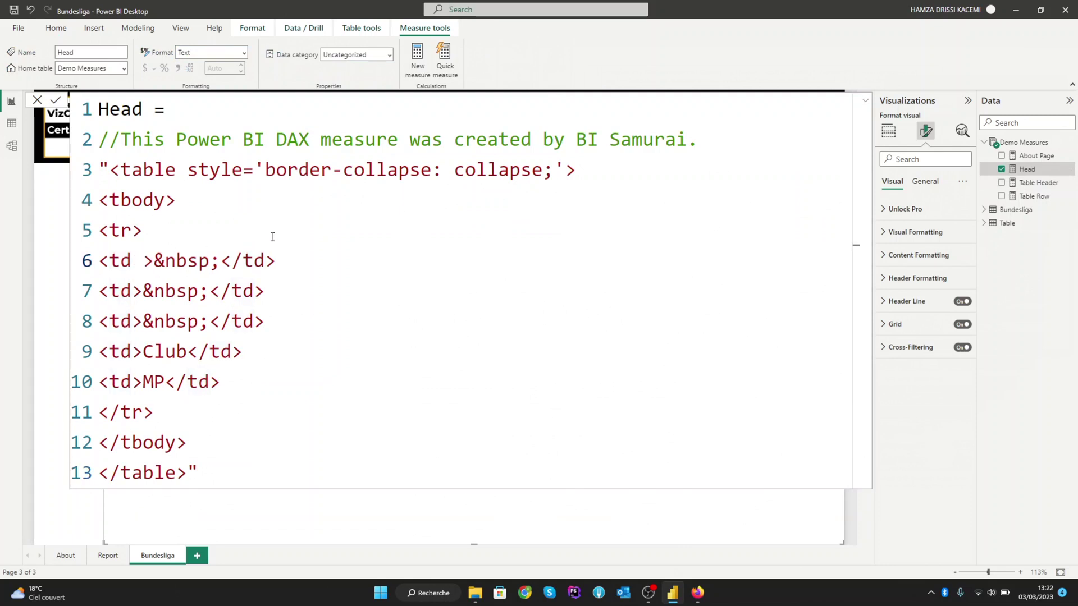
text(style='')
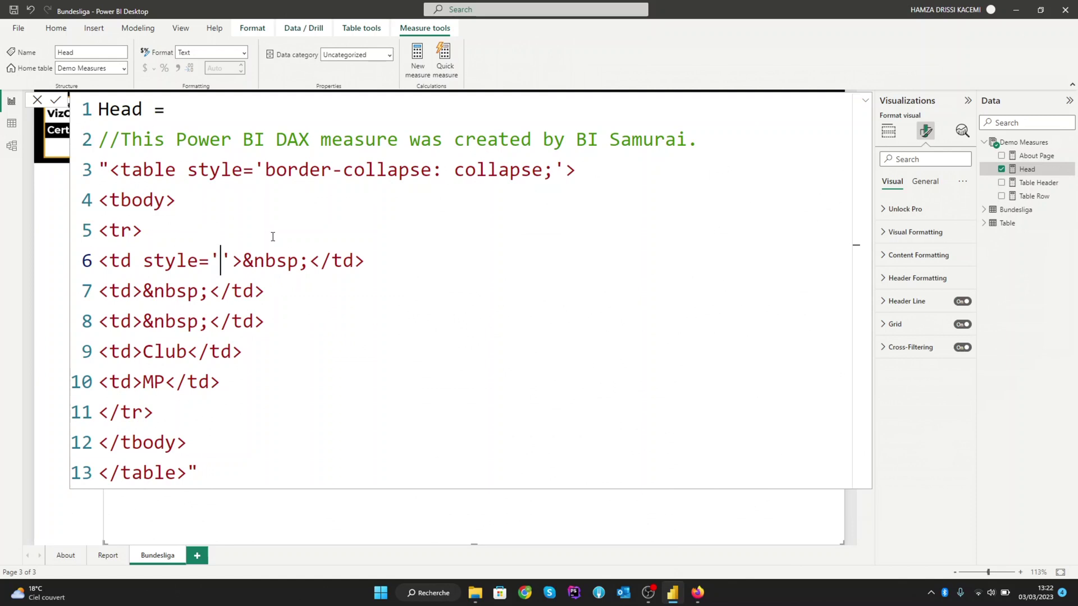
text(width)
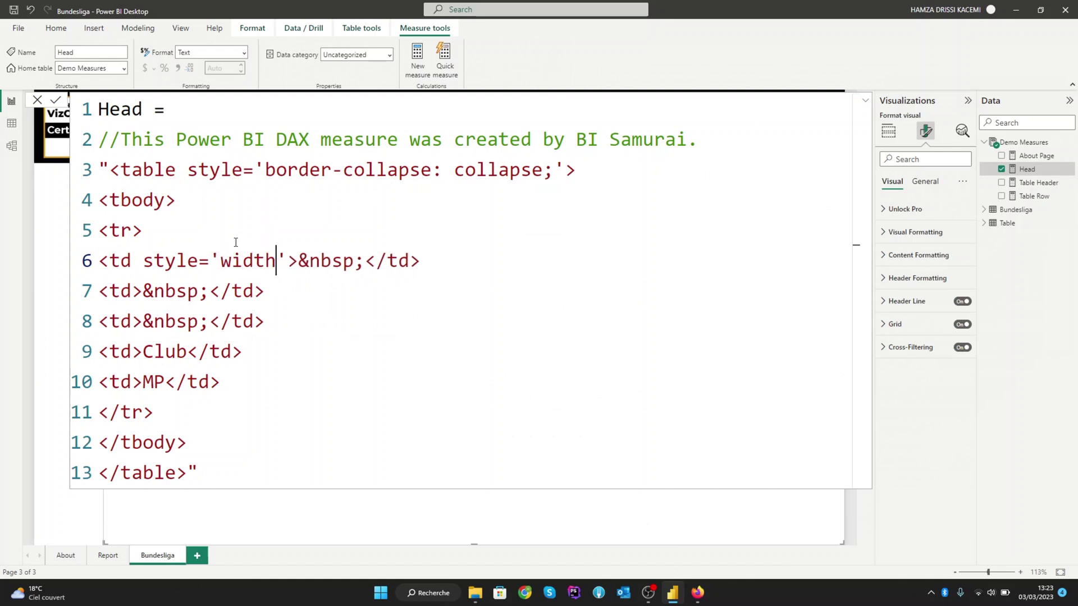
text(:;2)
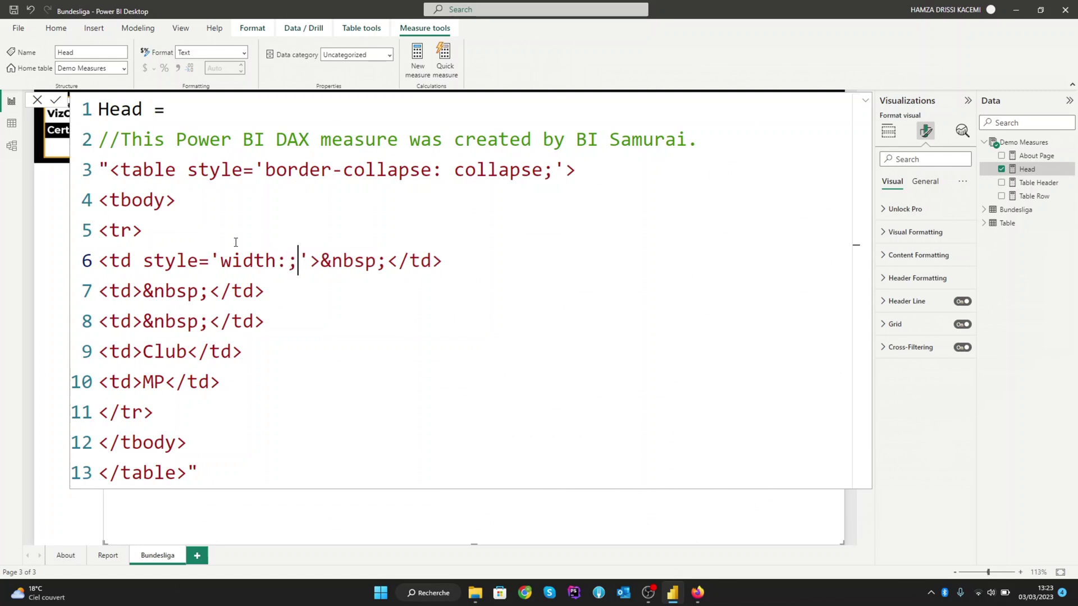
text(px)
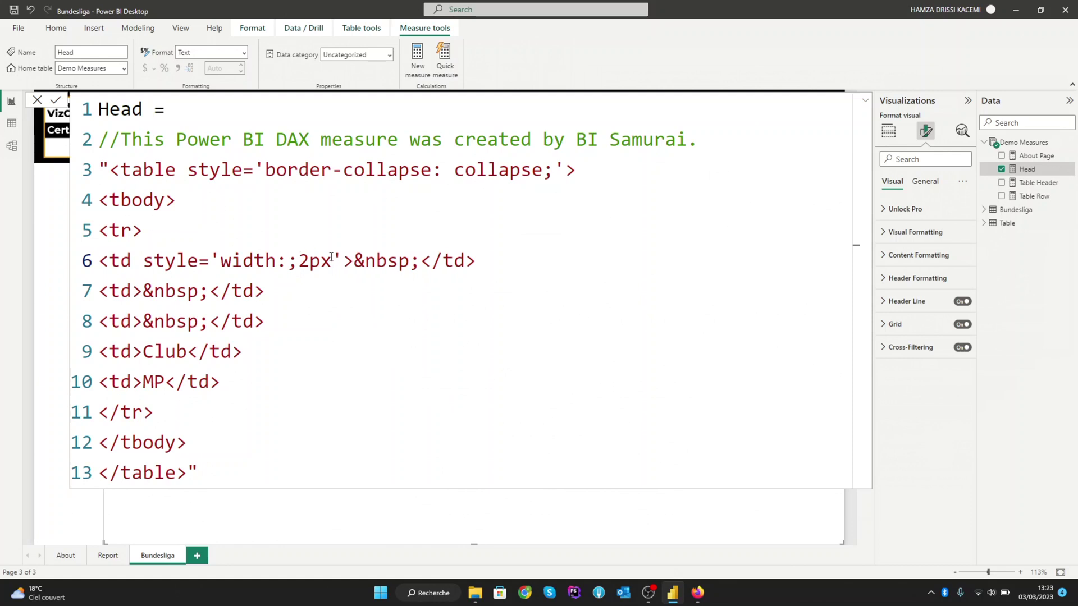
key(shift+Left)
key(shift+Left)
key(shift+Left)
drag(290, 264, 290, 263)
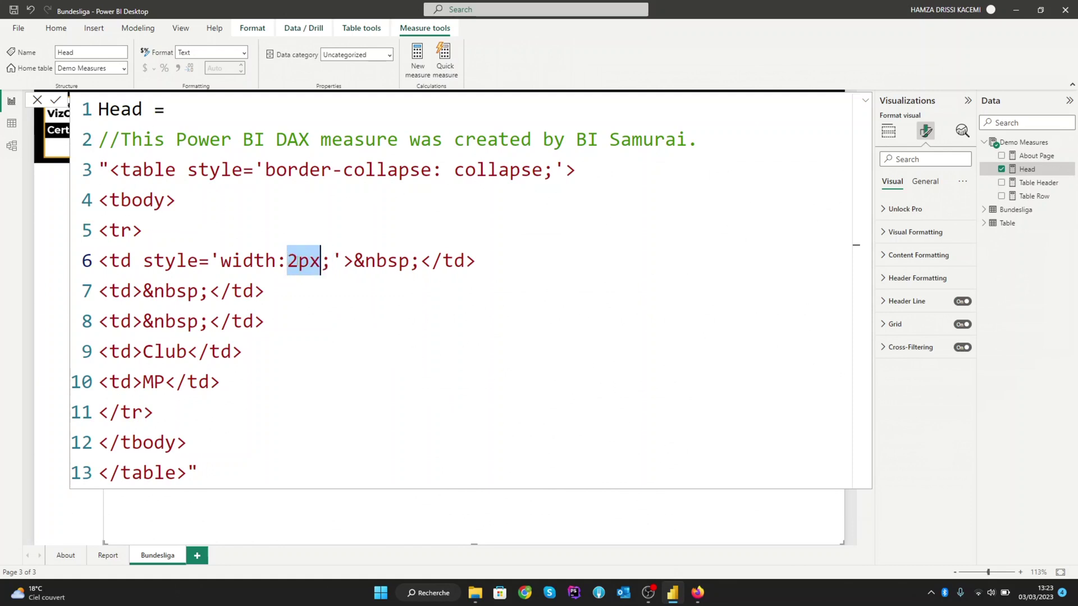
click(313, 269)
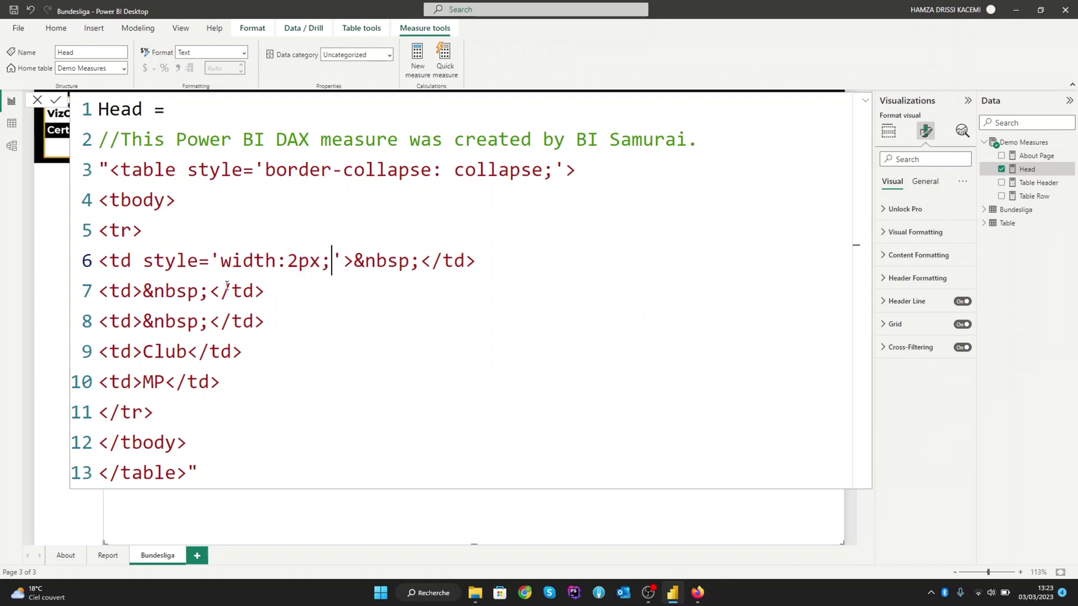
Copy the width style into the second cell and change it to 20px.
drag(342, 262, 132, 263)
key(ctrl+c)
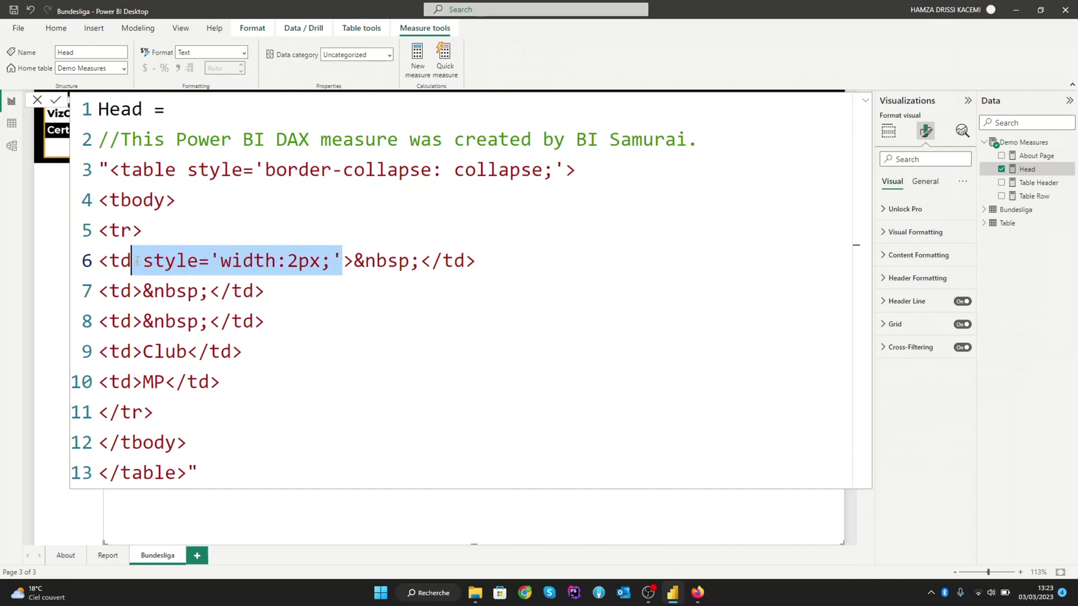
click(132, 292)
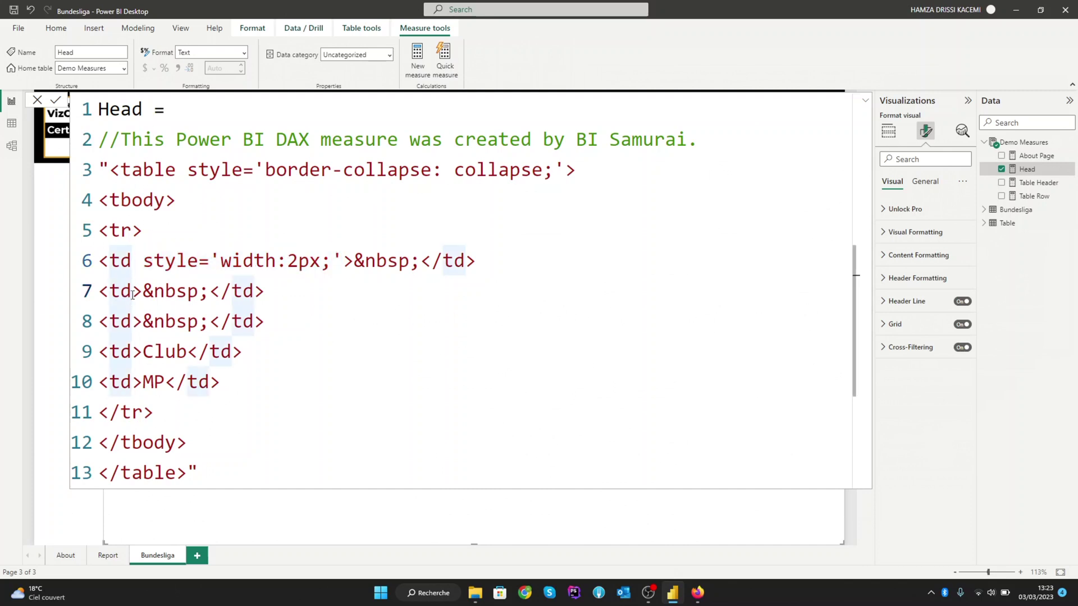
key(ctrl+v)
click(301, 291)
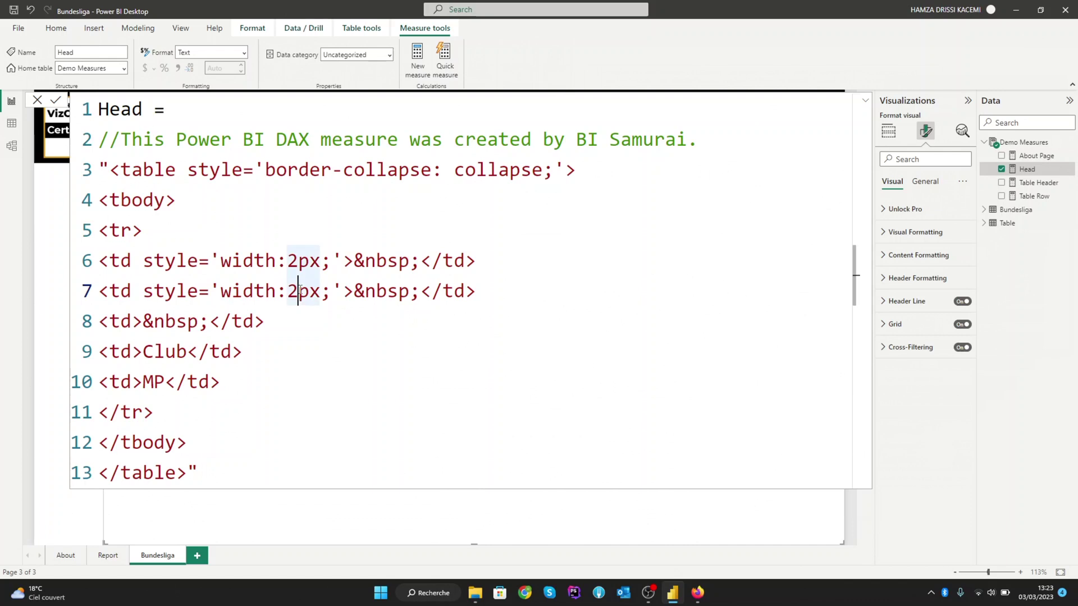
text(0)
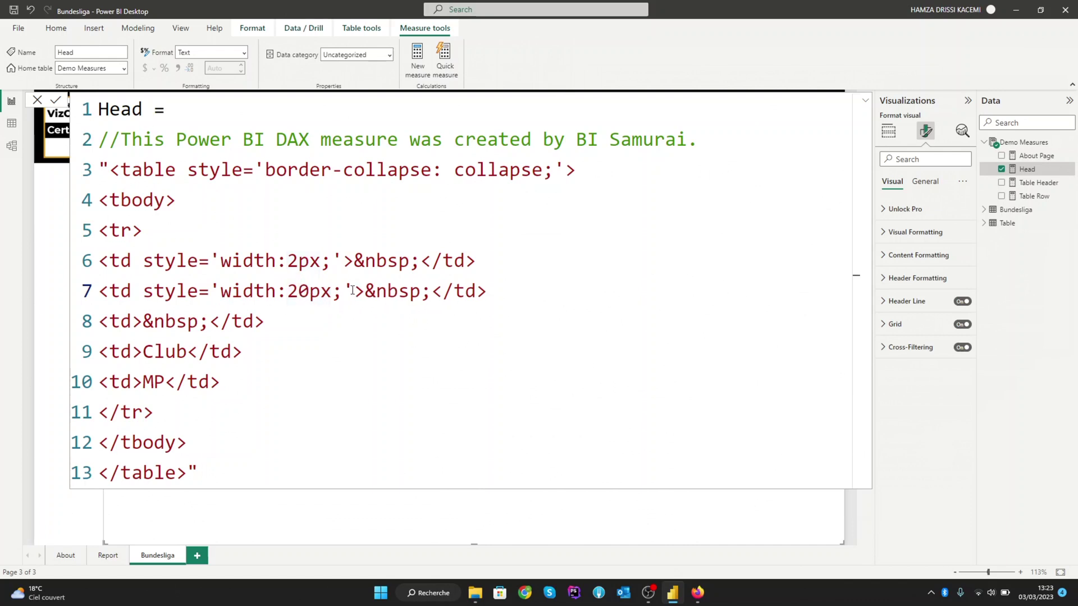
Paste the 20px width style into the third, Club and MP cells.
drag(353, 291, 136, 292)
key(ctrl+c)
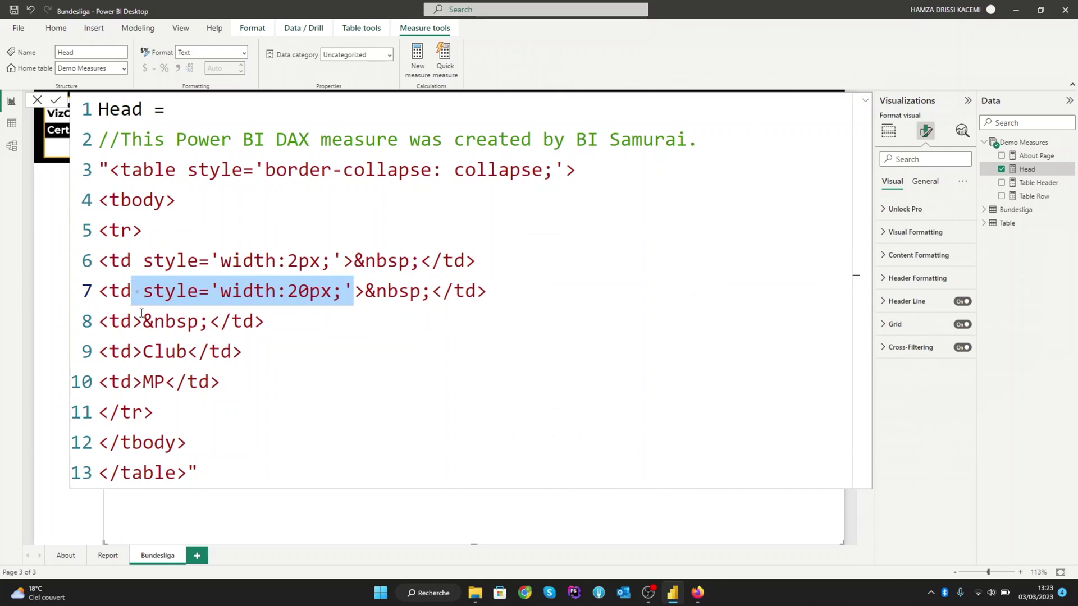
click(134, 318)
key(ctrl+v)
click(135, 349)
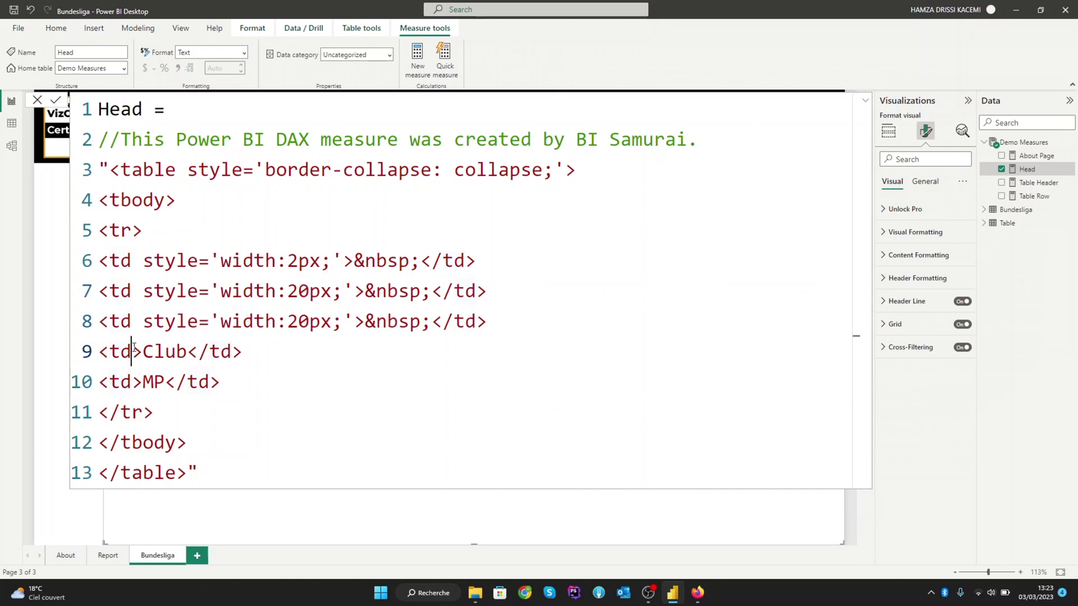
key(ctrl+v)
click(132, 381)
key(ctrl+v)
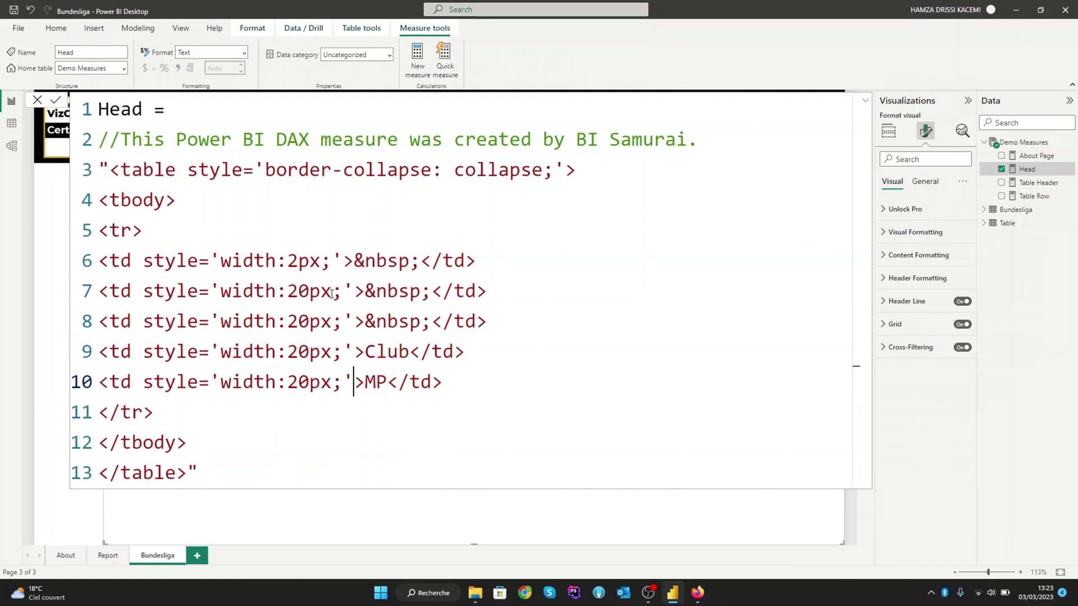
Change the third cell's width to 30px.
drag(287, 261, 332, 261)
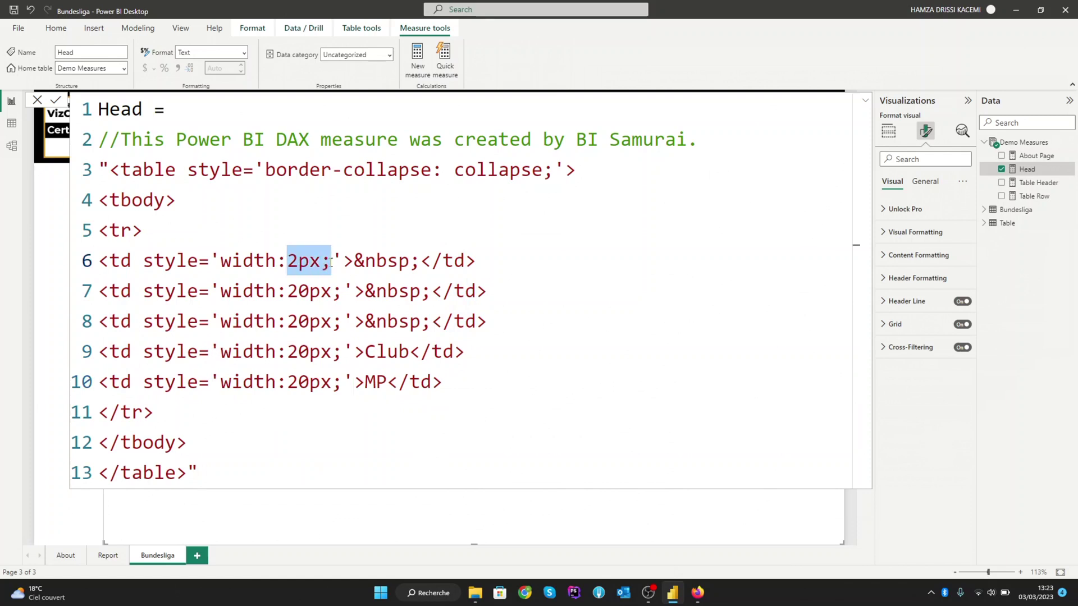
drag(287, 291, 343, 292)
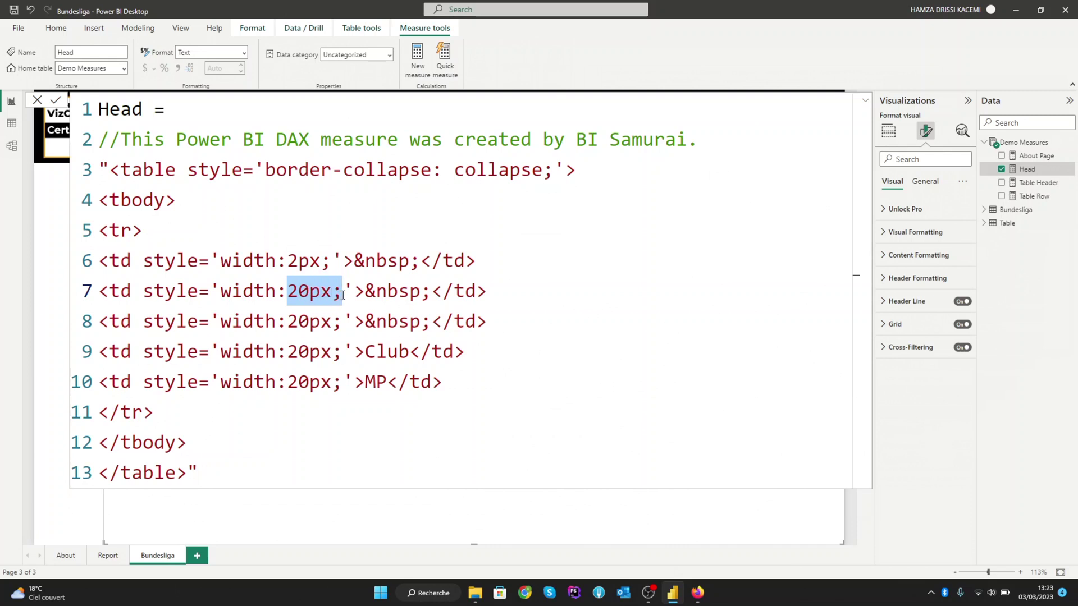
mouse_move(280, 321)
mouse_down()
mouse_move(343, 322)
mouse_move(287, 322)
mouse_up()
click(298, 322)
text(3)
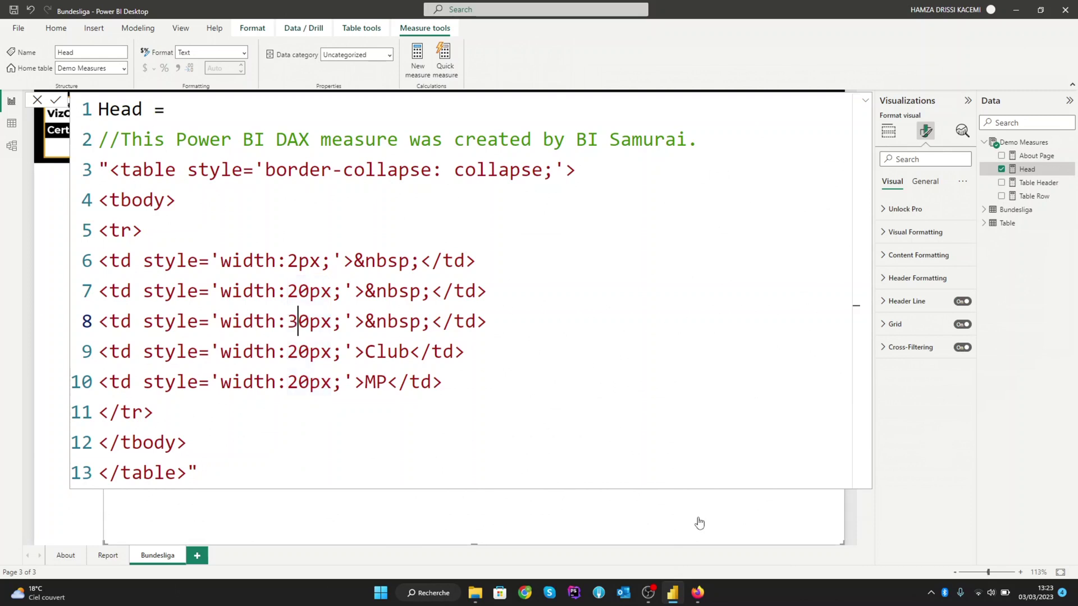
Compare against the Google standings table, then return to the Club cell's width.
click(697, 593)
click(97, 7)
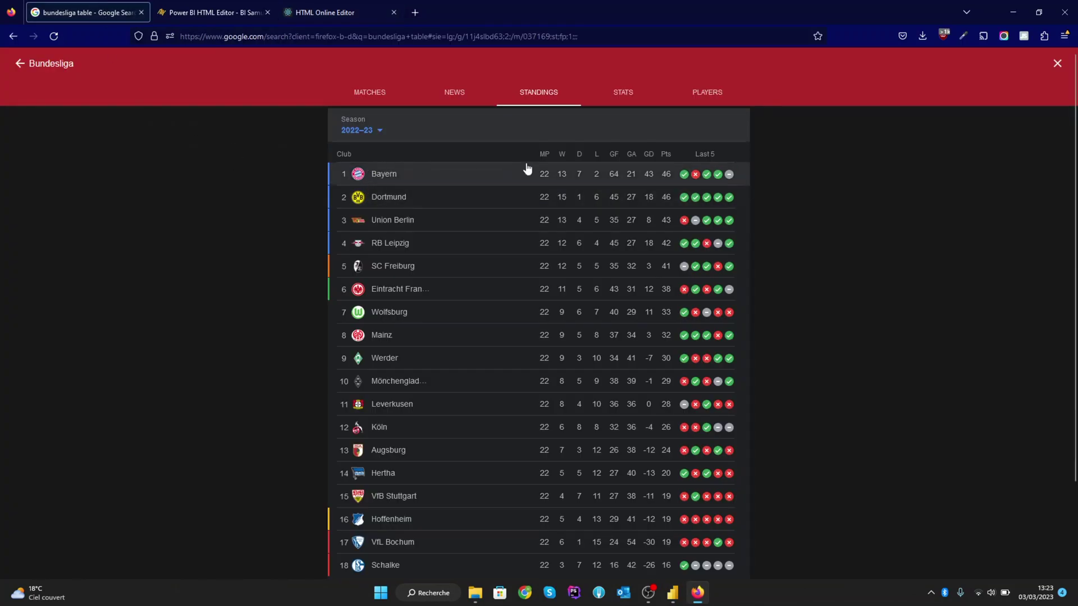
key(alt+Tab)
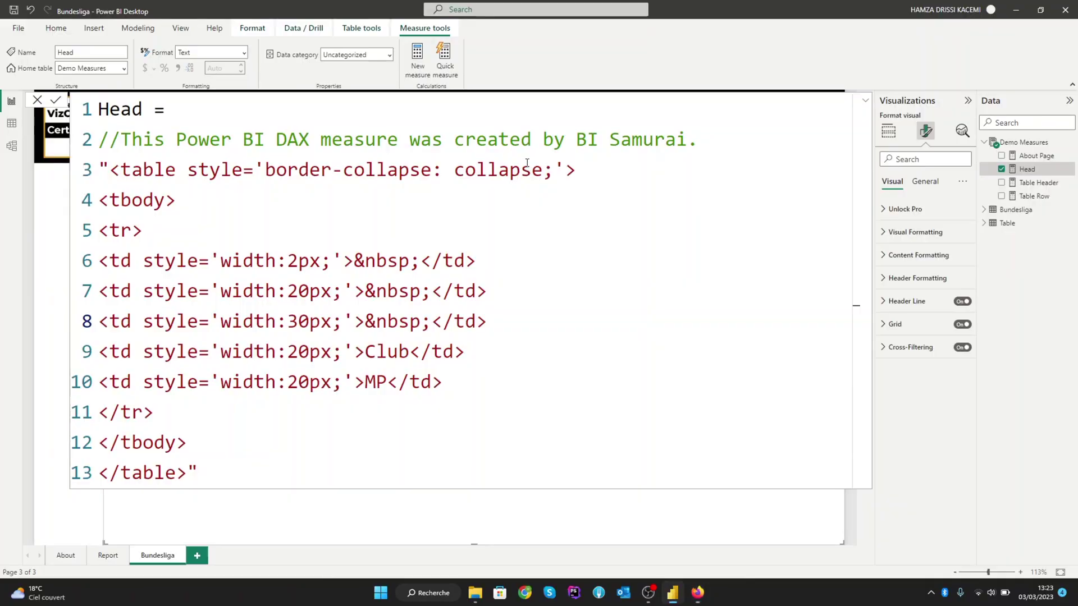
click(301, 353)
Widen the Club cell to 300px and commit the Head measure.
key(shift+Left)
text(30)
click(320, 383)
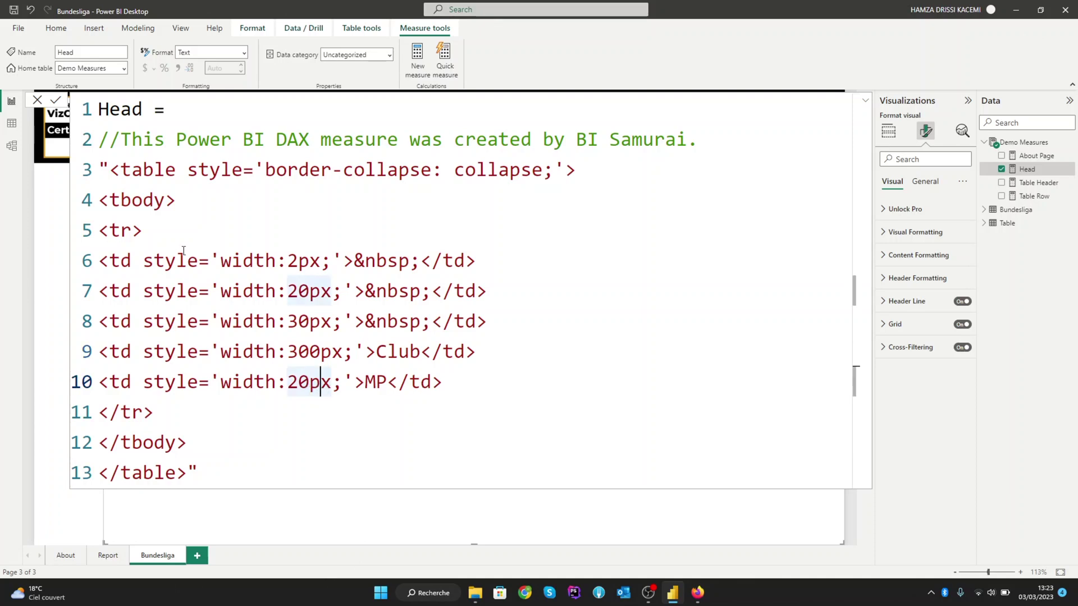
click(38, 101)
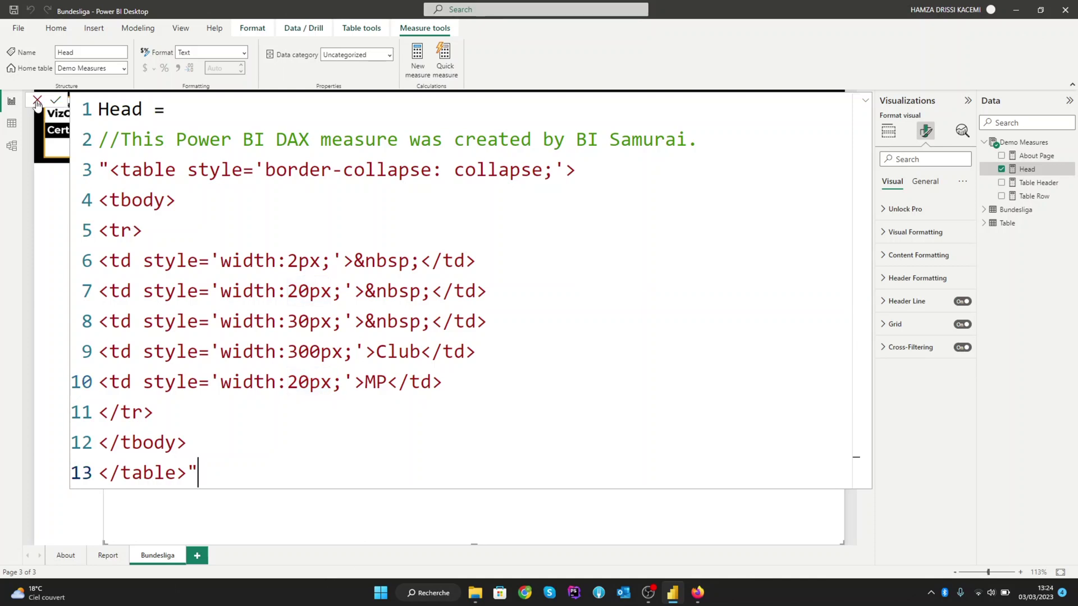
click(37, 102)
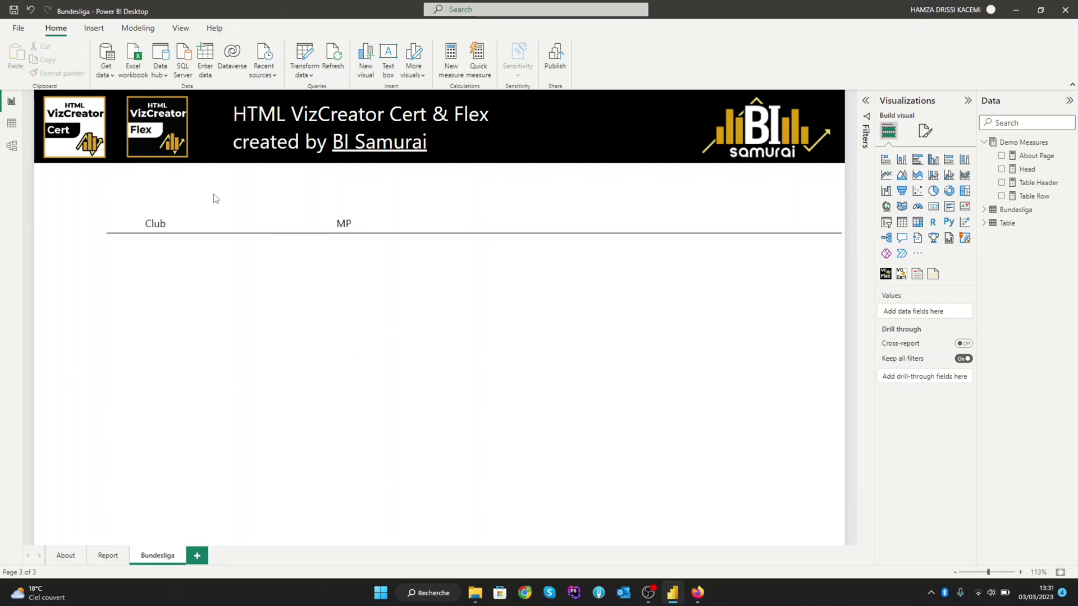
Open the Head measure's DAX formula, with its five cells of widths 2, 20, 30, 300 and 20px.
click(1028, 169)
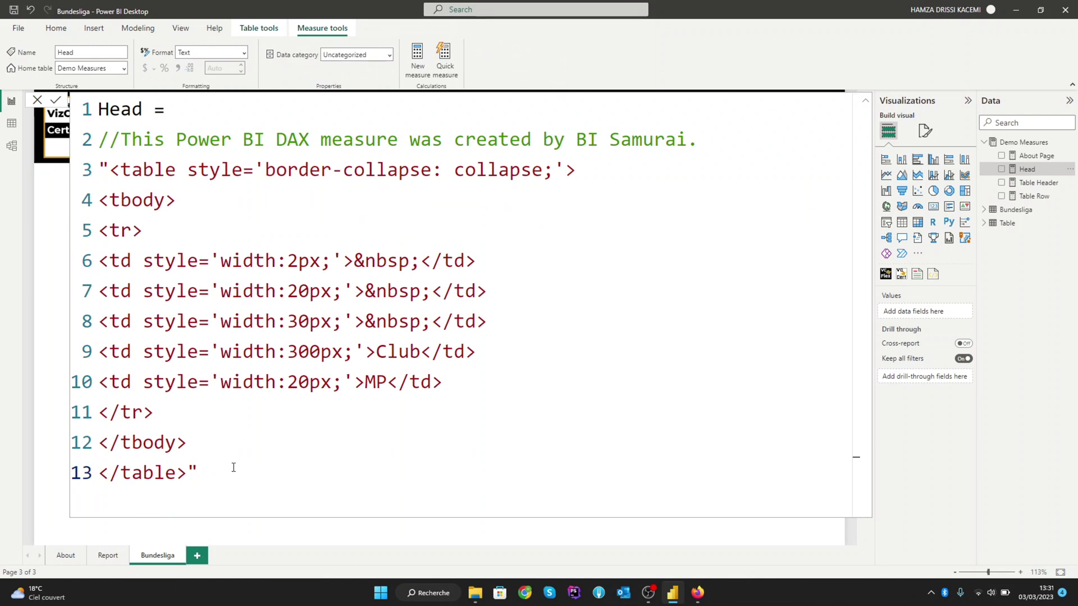
Copy Head's full HTML table formula and paste it into a new measure in Demo Measures.
click(232, 468)
key(ctrl+a)
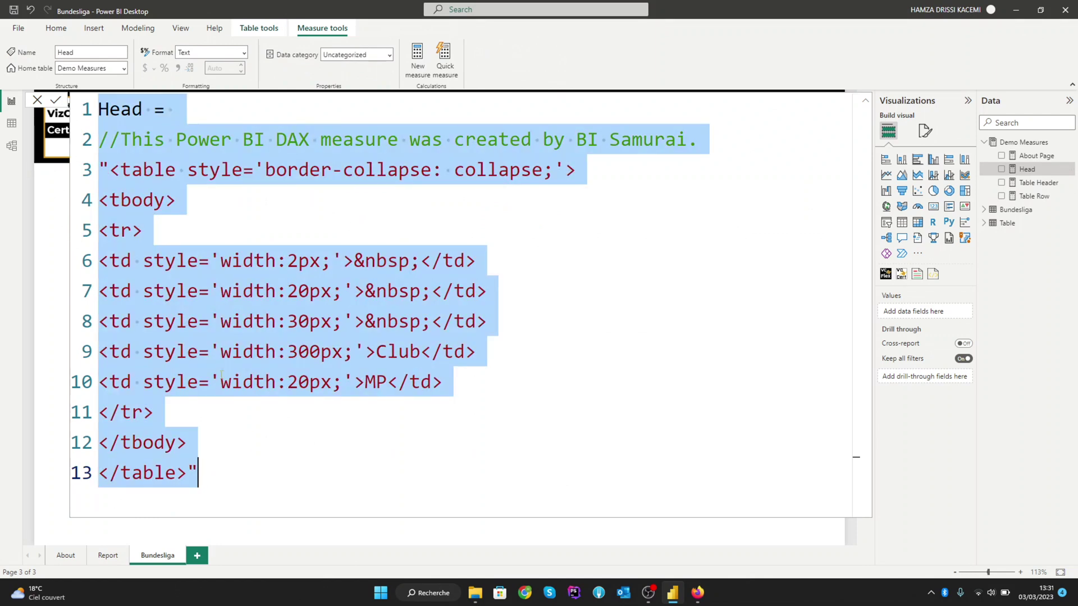
click(37, 101)
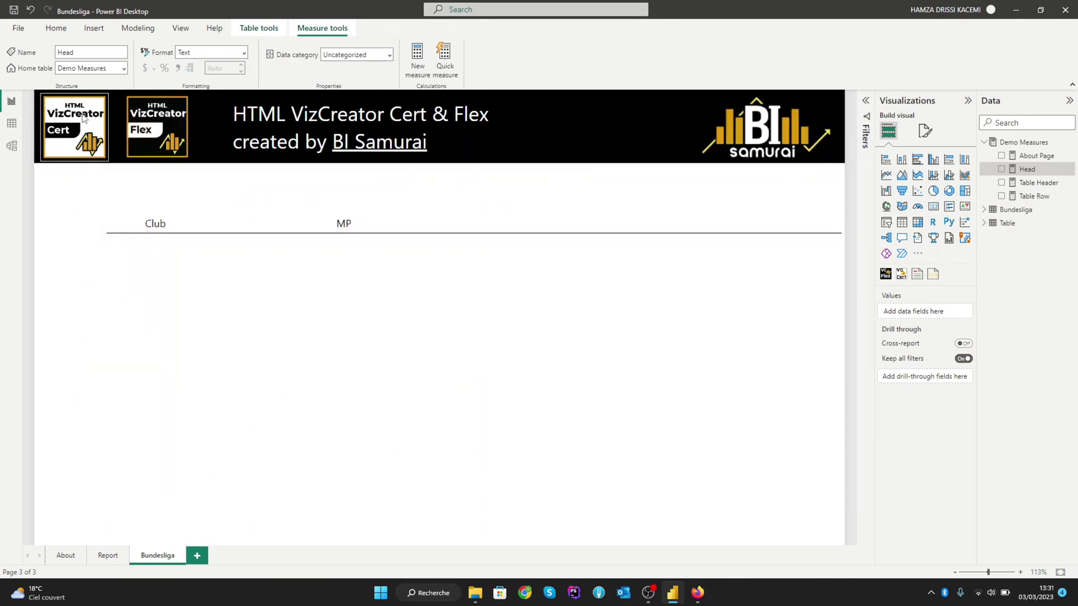
click(1070, 143)
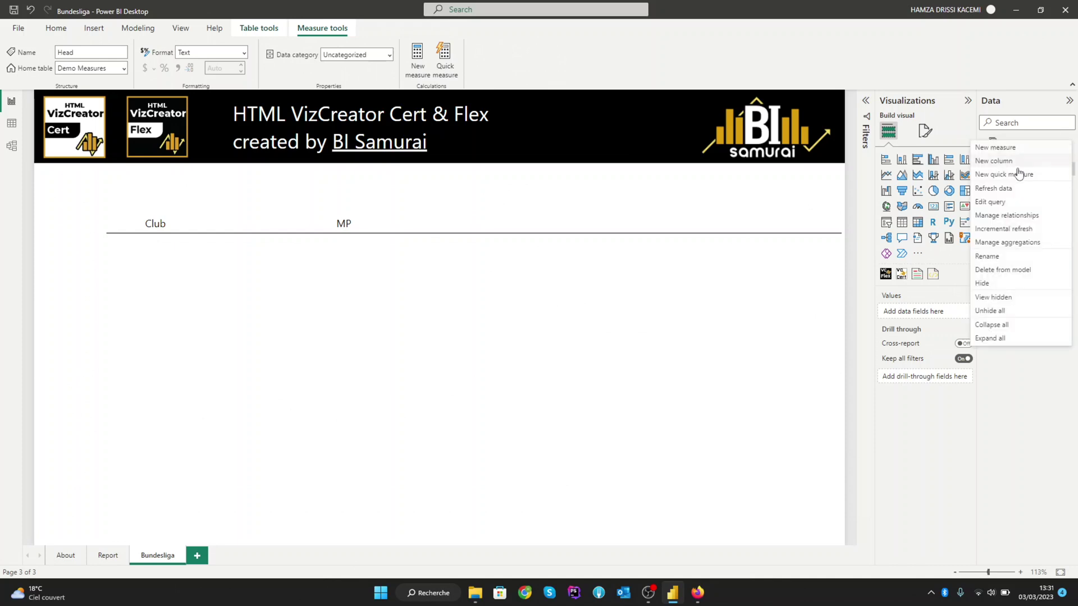
key(Escape)
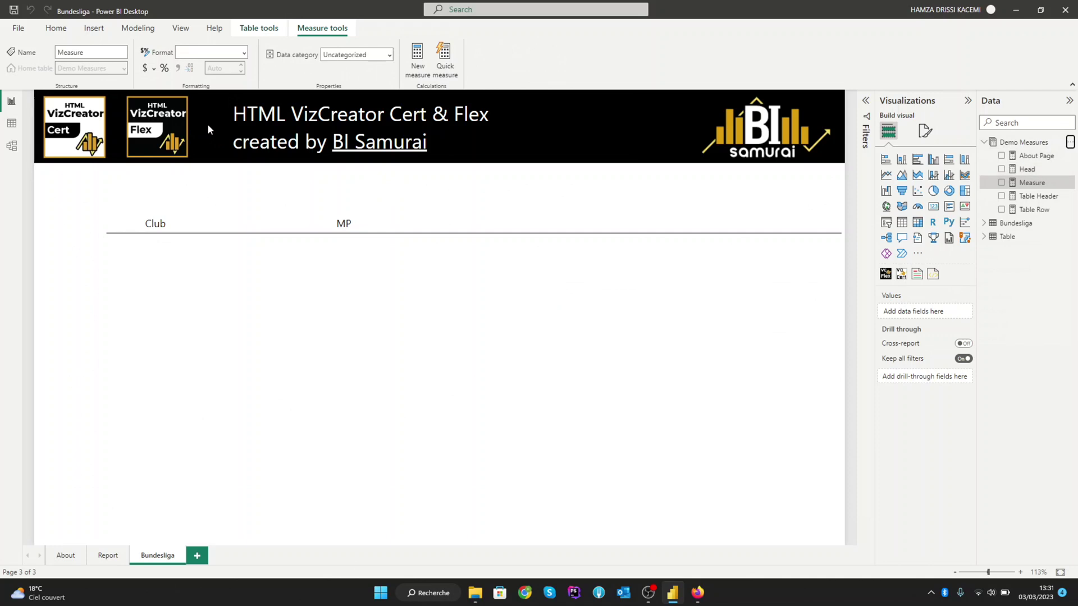
key(ctrl+v)
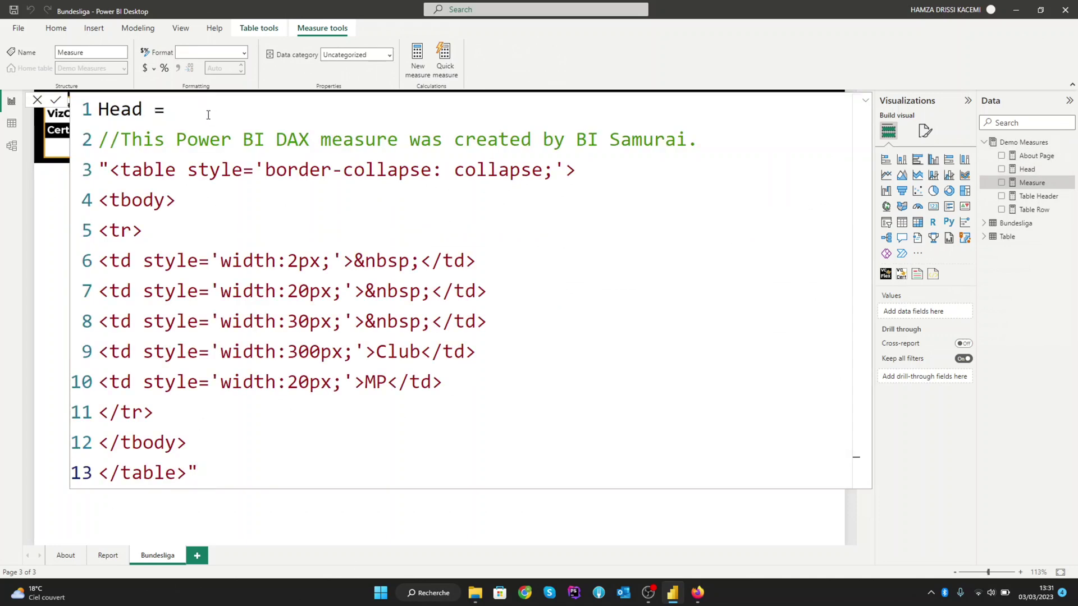